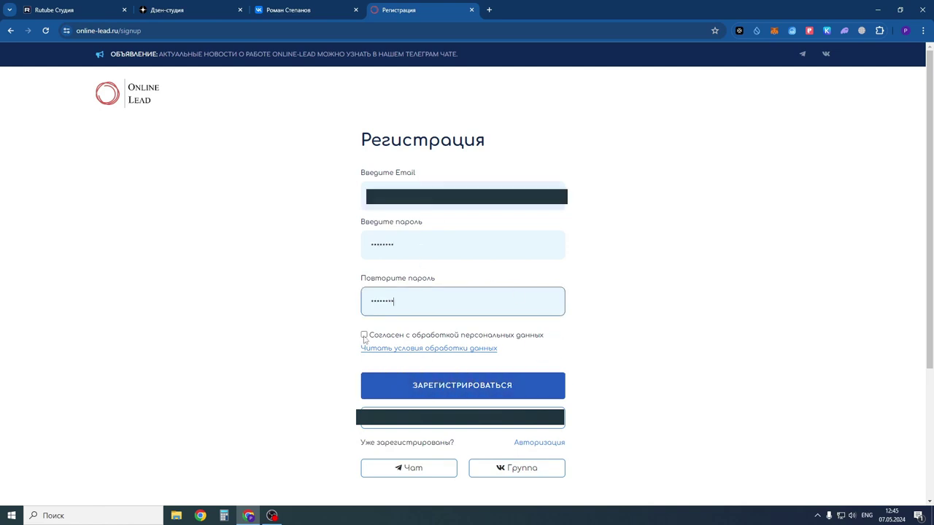
Accept personal-data consent and submit the registration, resubmitting with a corrected password until it succeeds
left_click(364, 335)
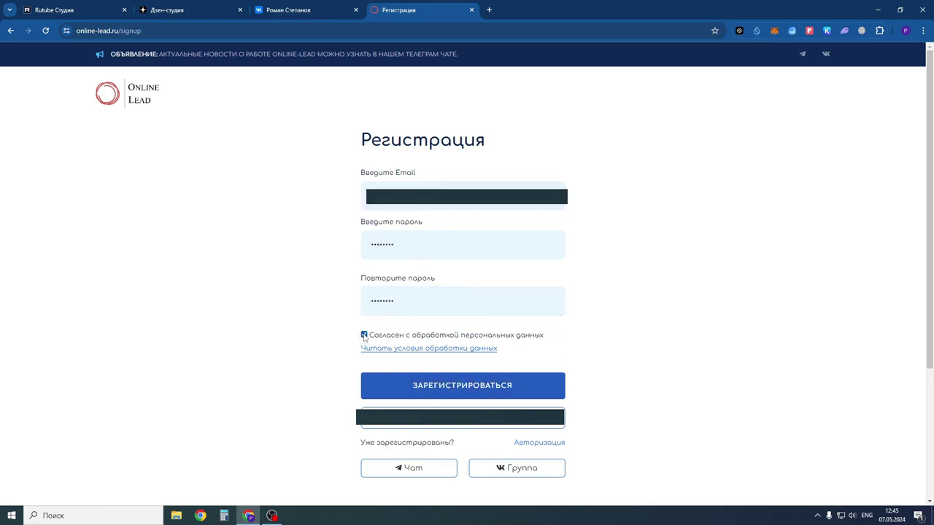
left_click(458, 390)
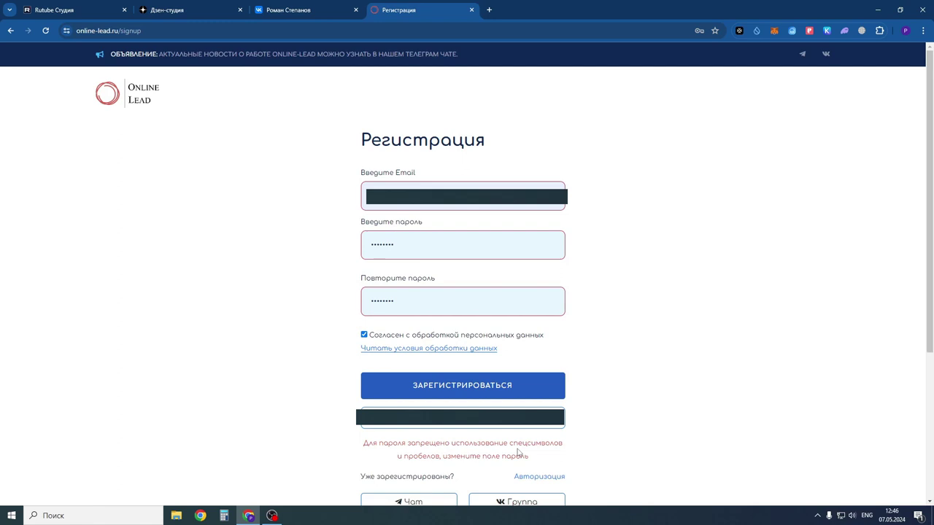
left_click(474, 390)
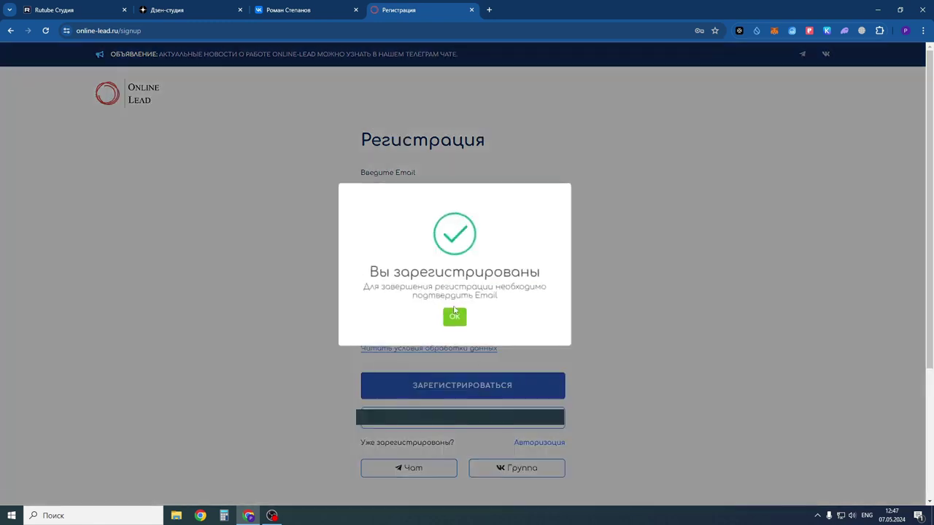
left_click(454, 317)
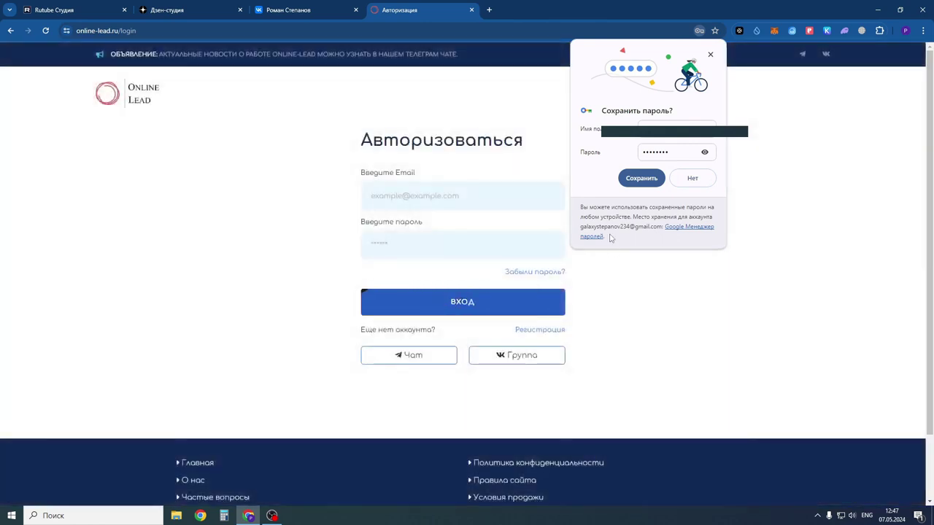
Save the password in Chrome, attempt sign-in, then open a new tab to confirm the e-mail
left_click(626, 183)
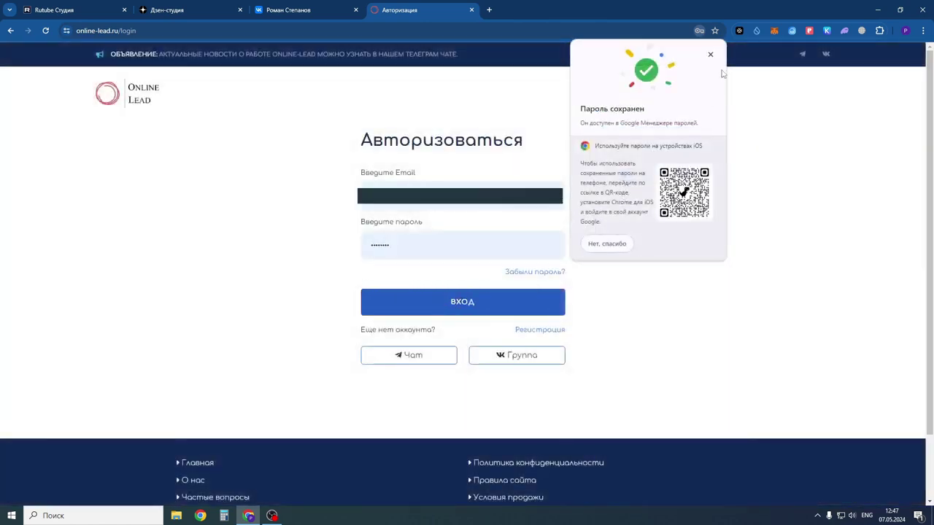
left_click(710, 54)
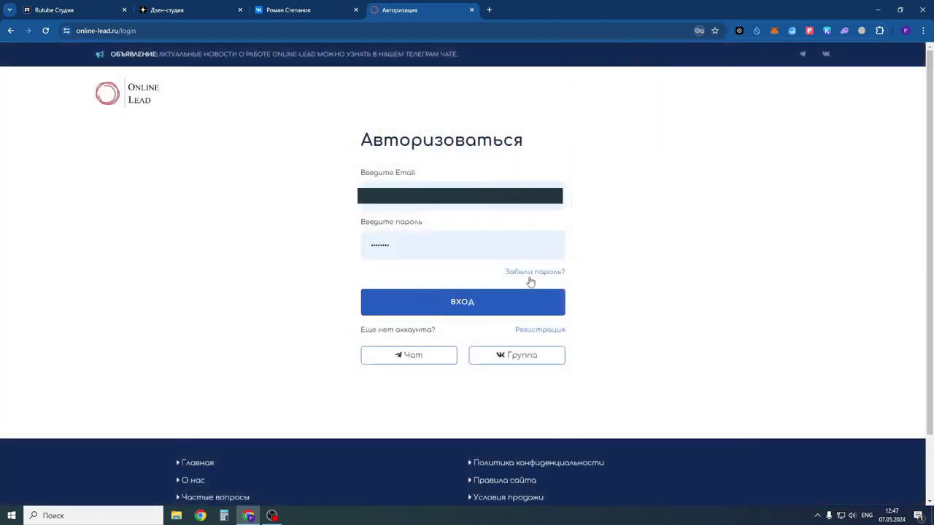
left_click(495, 306)
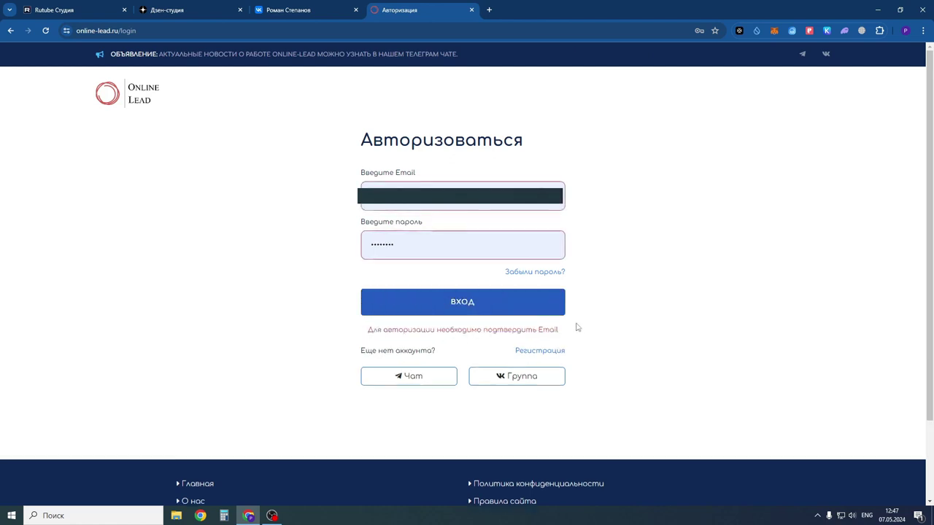
left_click(492, 12)
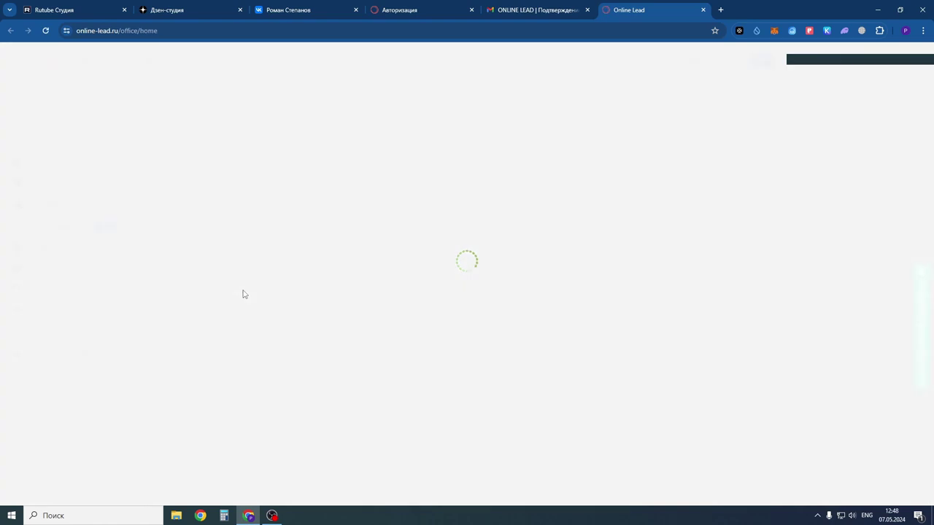
Close the promo announcement and go from the dashboard to Аккаунты → Аккаунты ВК
scroll(475, 229, "down", 1)
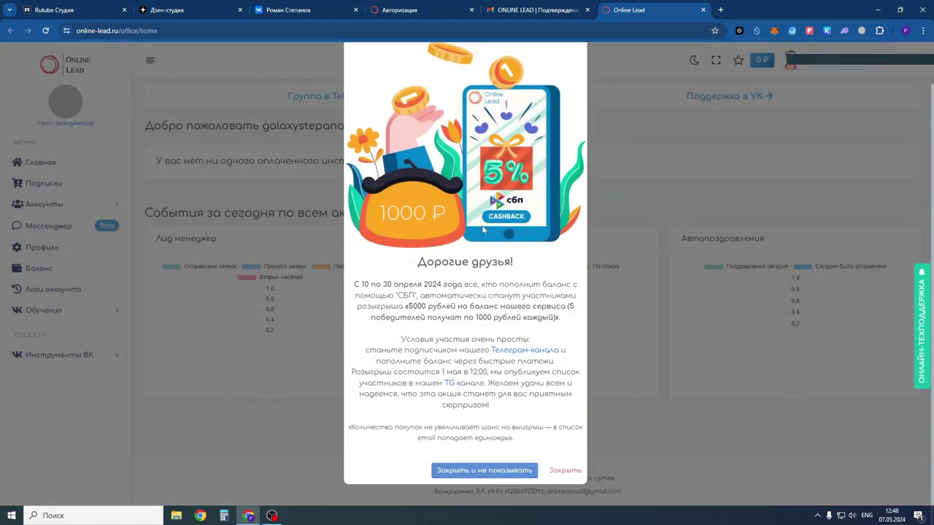
scroll(520, 340, "up", 1)
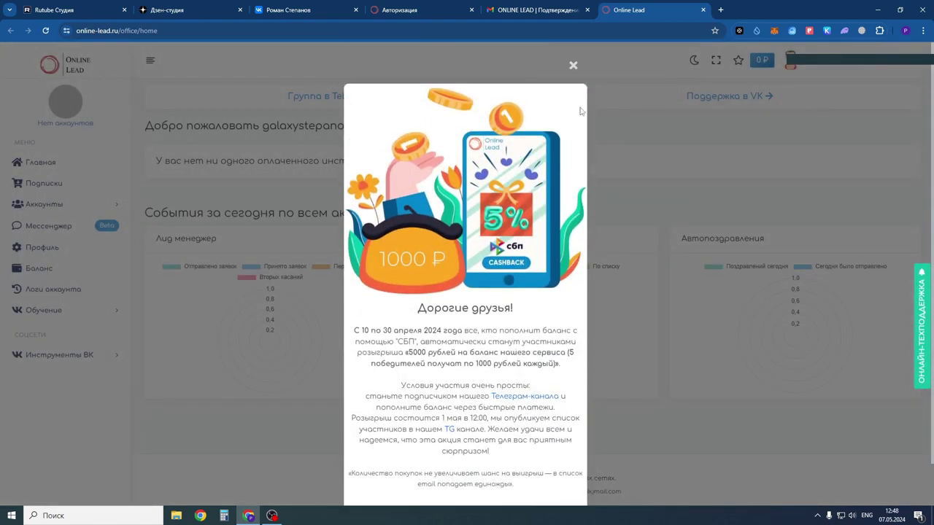
left_click(575, 73)
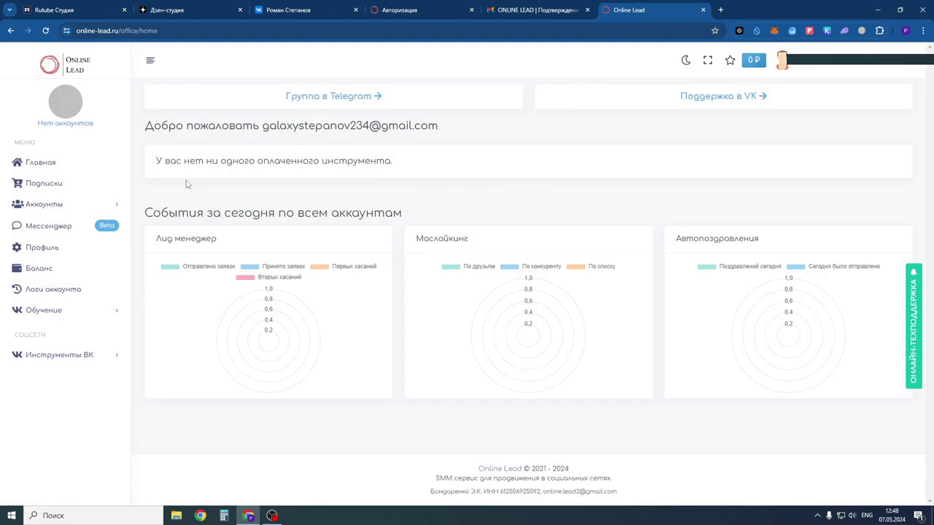
left_click(40, 164)
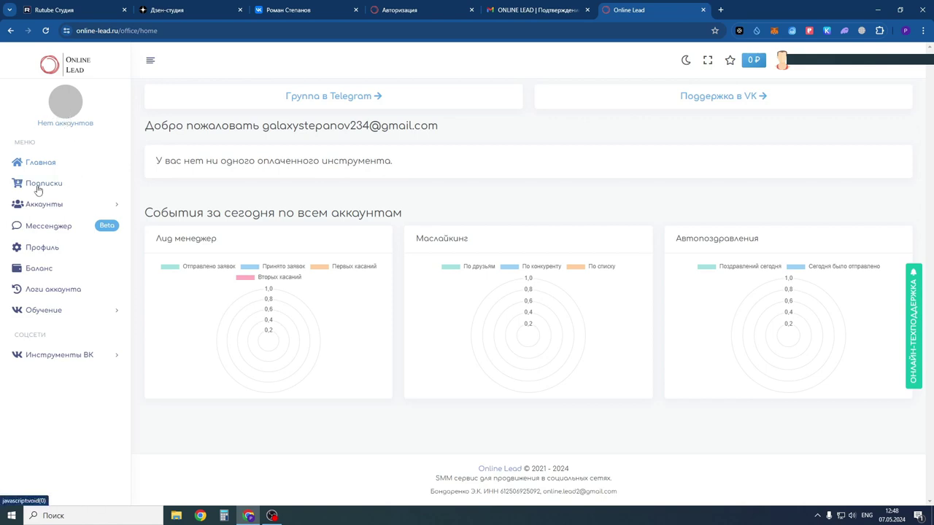
left_click(42, 209)
left_click(52, 223)
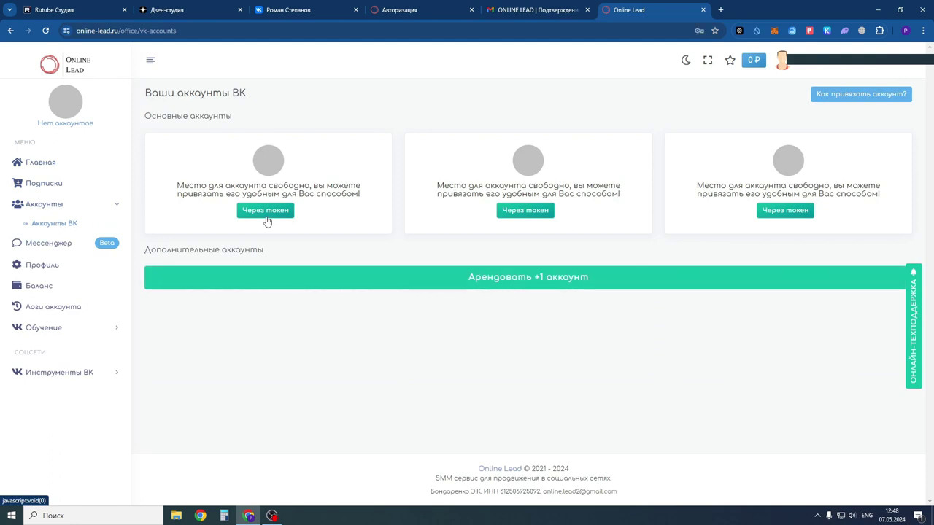
Obtain a VK access token via Через токен and copy the token URL
left_click(267, 219)
left_click(246, 274)
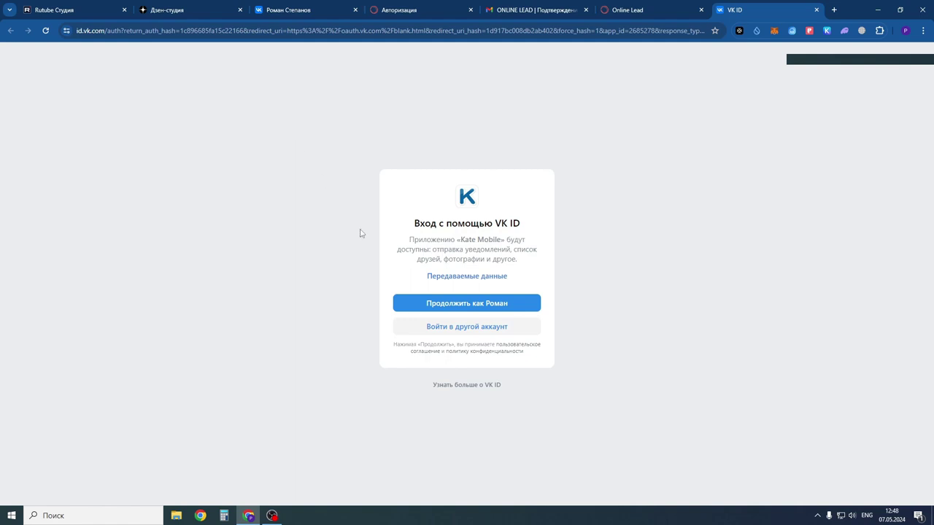
left_click(307, 10)
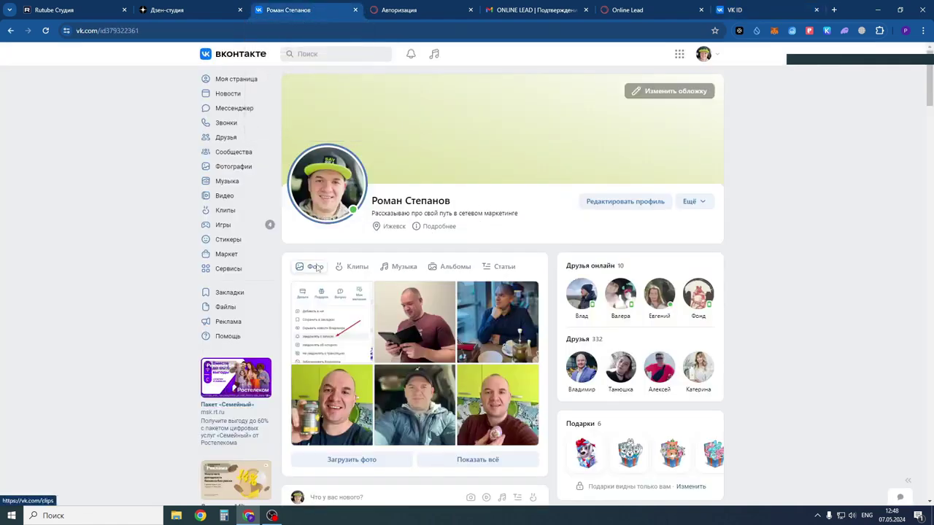
left_click(759, 12)
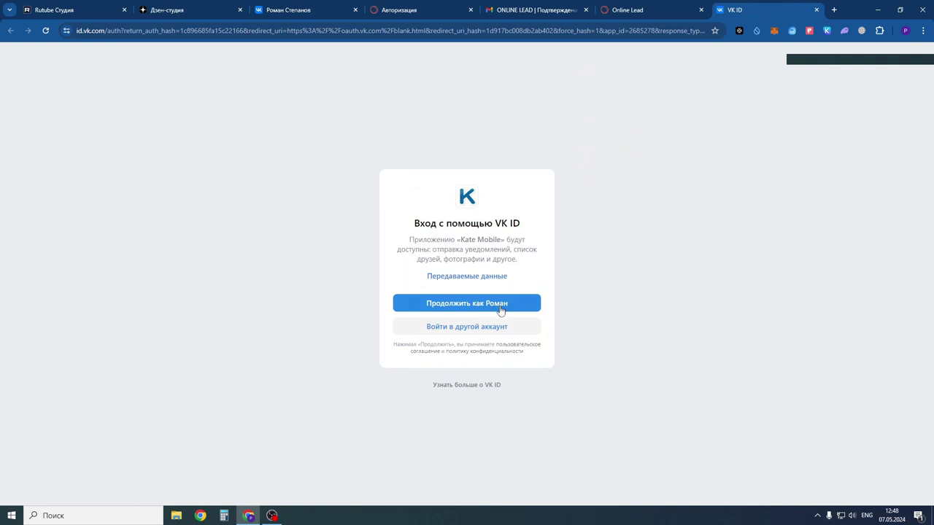
left_click(501, 310)
left_click(352, 30)
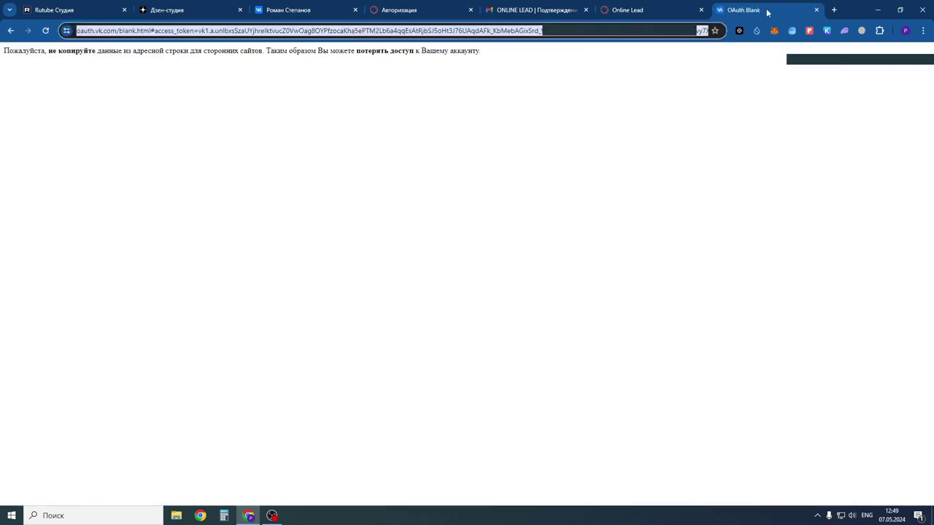
left_click(816, 9)
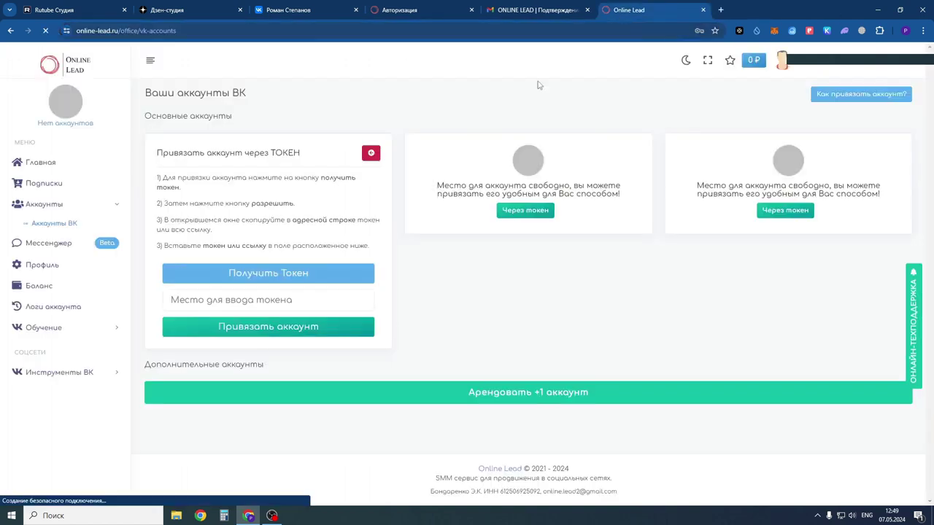
Paste the token link and attach the VK account to the first main slot
left_click(280, 303)
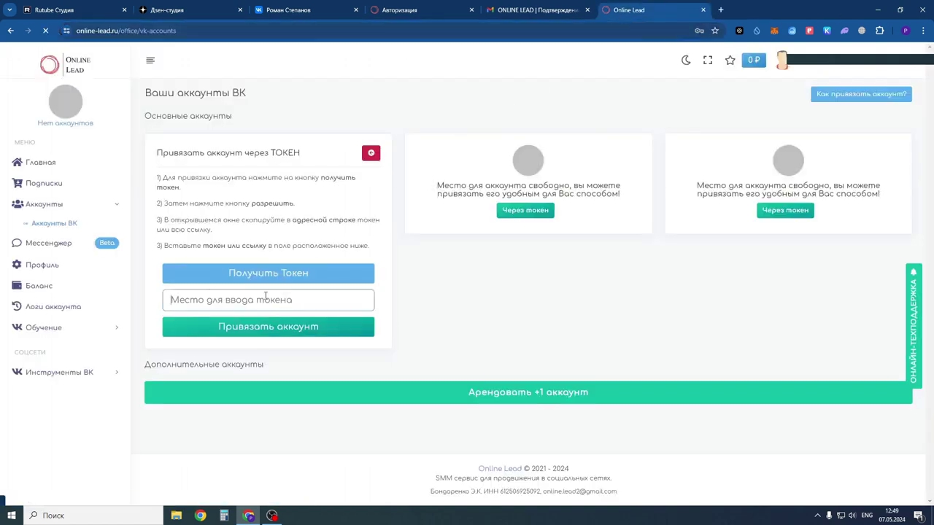
key("ctrl+v")
left_click(282, 329)
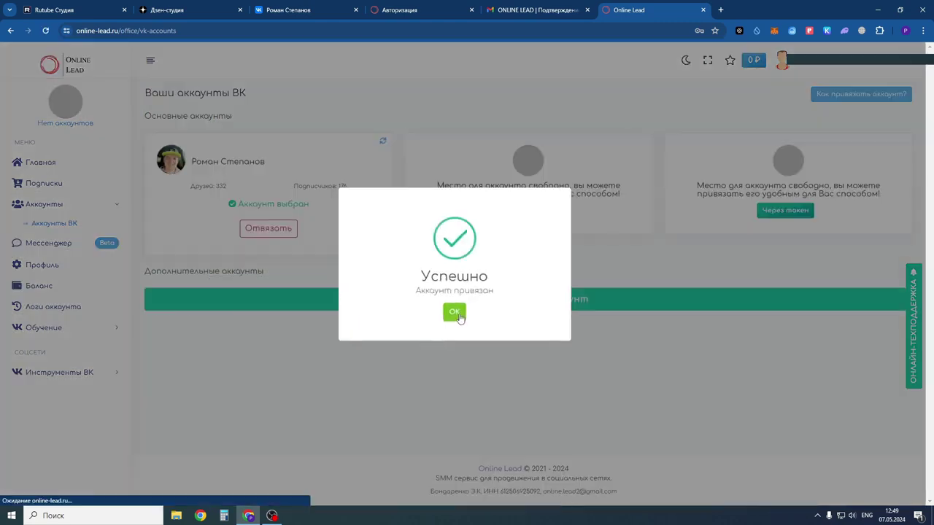
left_click(455, 311)
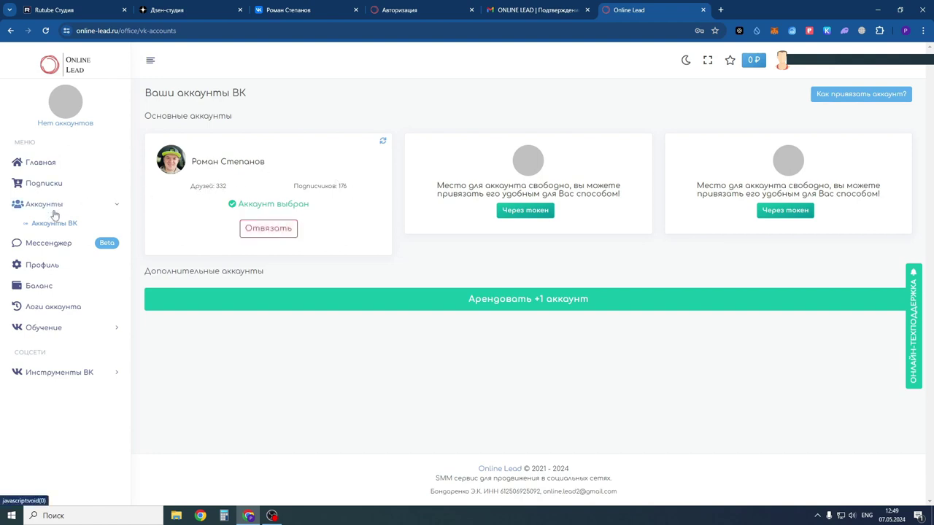
Open the Подписки section from the home dashboard
left_click(45, 164)
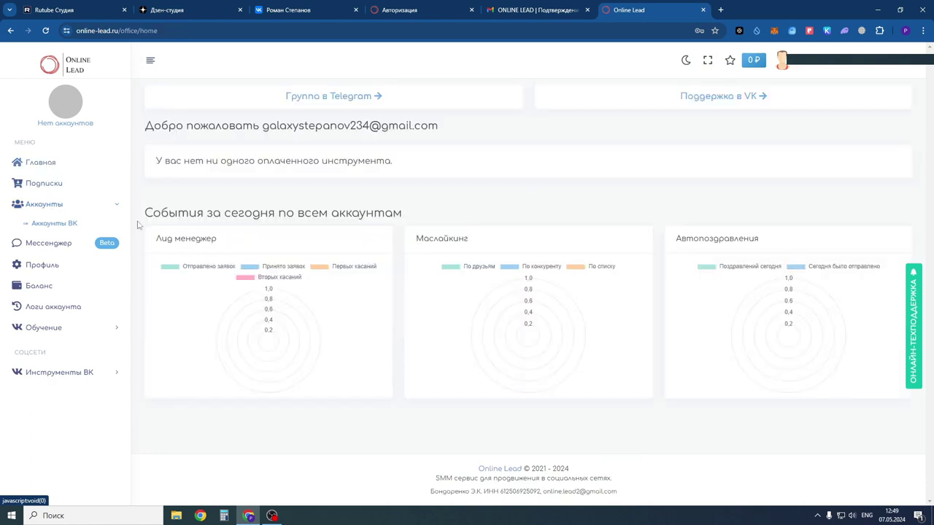
left_click(54, 184)
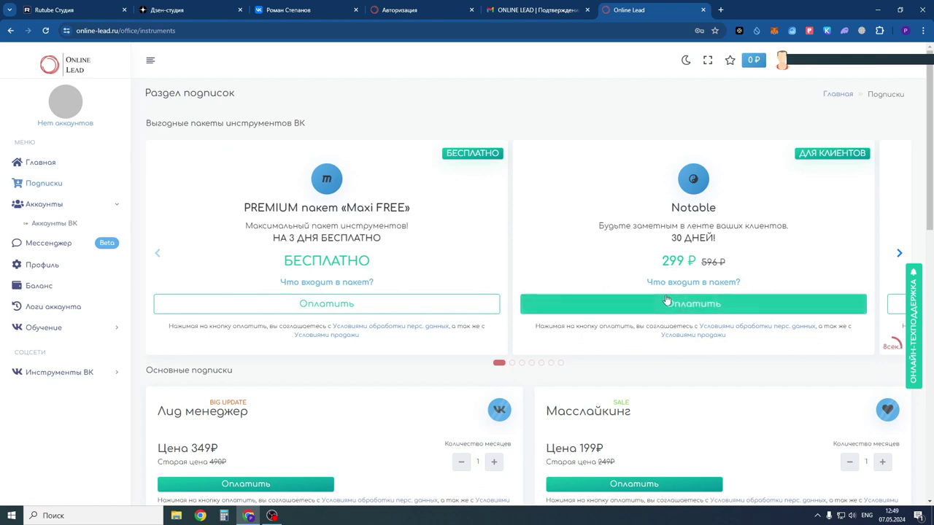
scroll(678, 285, "down", 2)
scroll(673, 273, "up", 2)
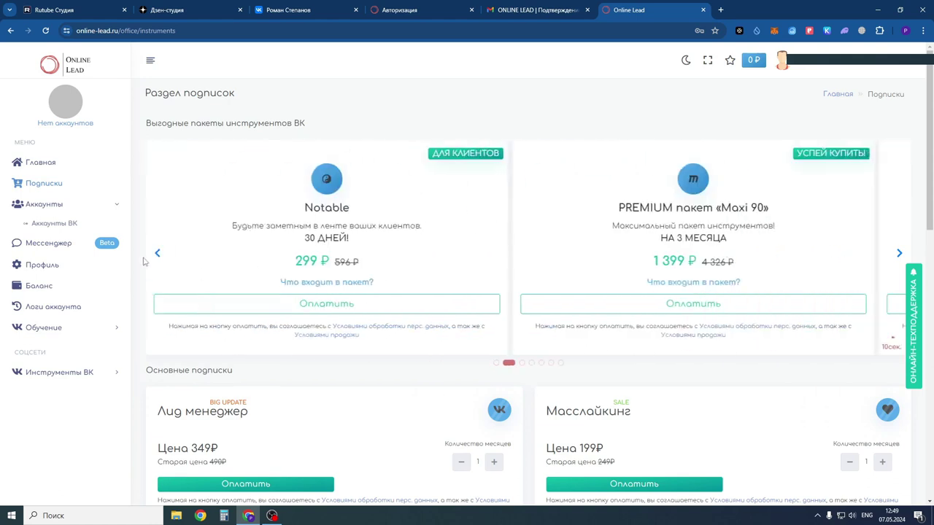
Page through five subscription packages and scroll over the monthly tool price cards
left_click(900, 256)
left_click(900, 255)
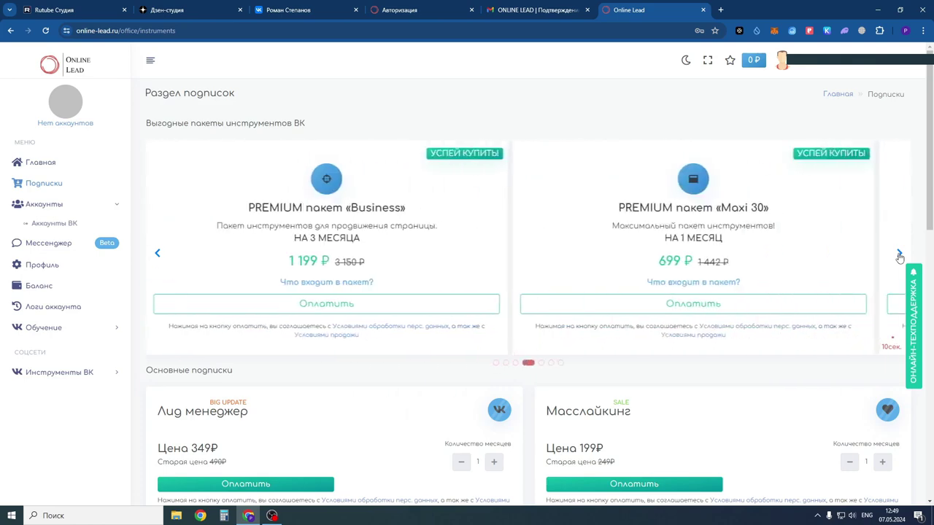
left_click(899, 255)
left_click(900, 255)
left_click(900, 256)
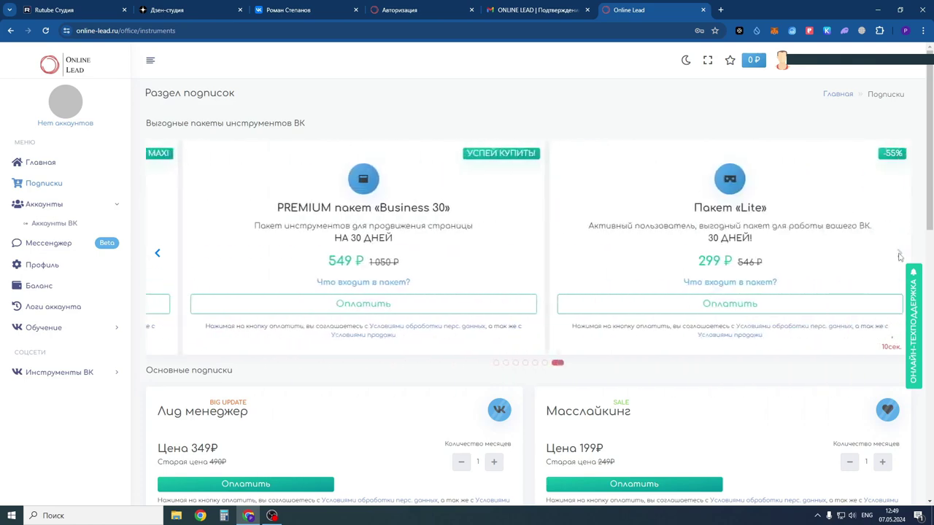
scroll(783, 275, "down", 3)
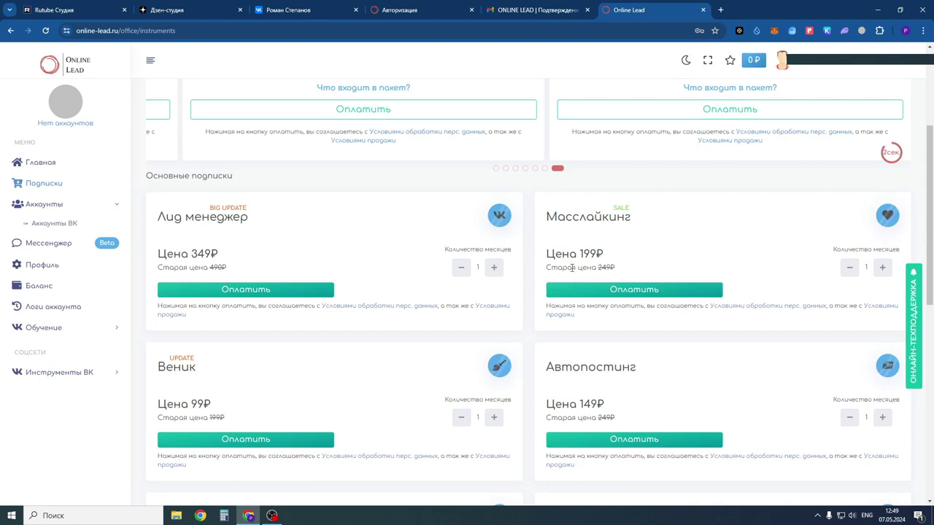
scroll(621, 317, "down", 4)
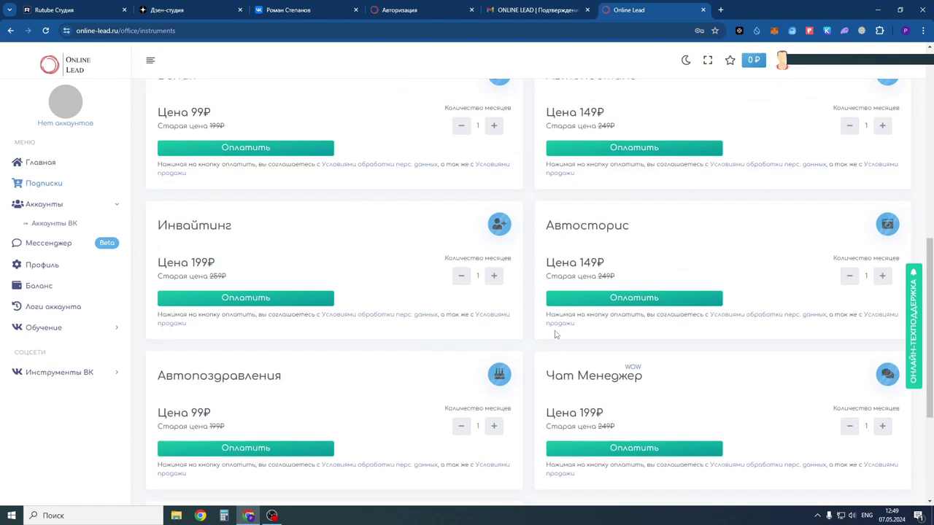
scroll(555, 334, "up", 7)
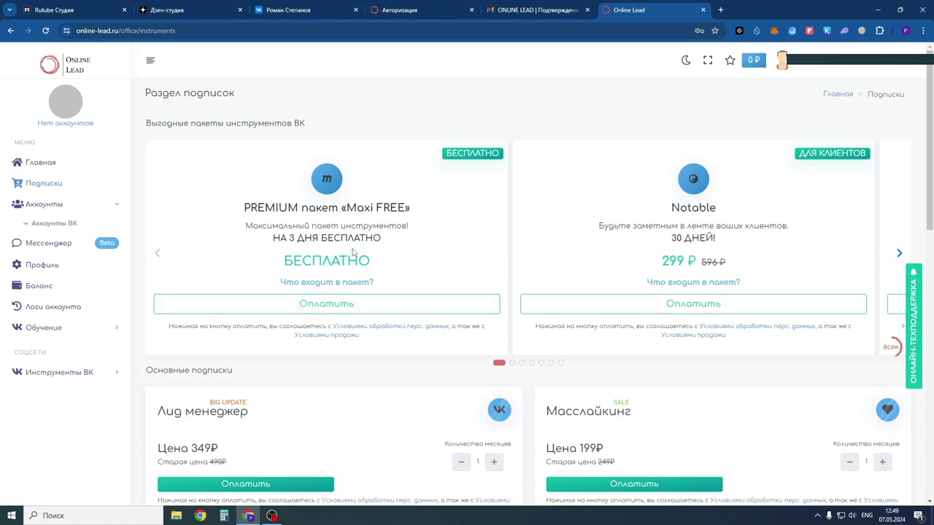
Activate the free 3-day PREMIUM Maxi FREE package
left_click(318, 312)
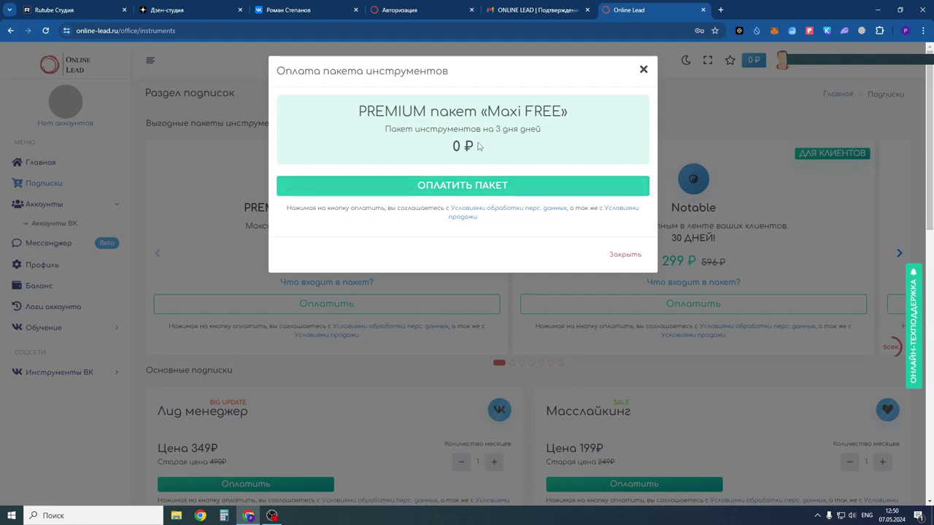
left_click(477, 187)
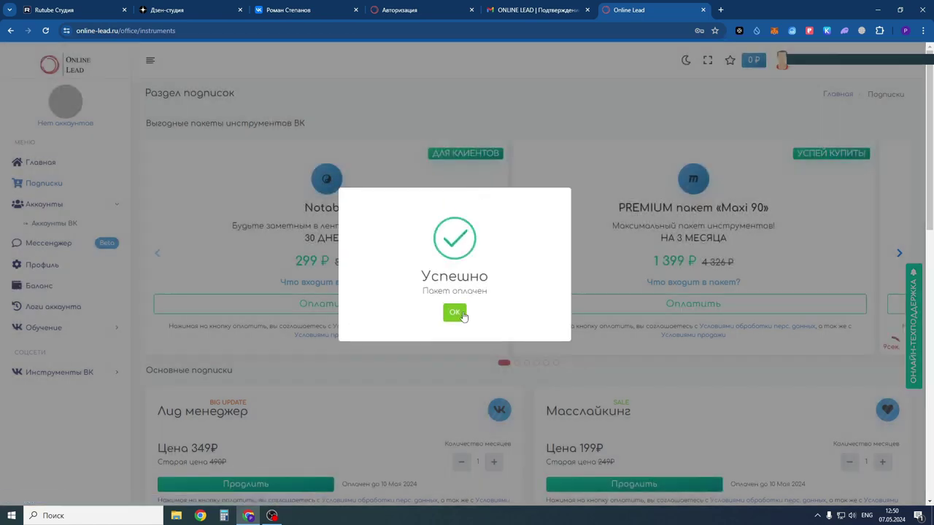
left_click(454, 312)
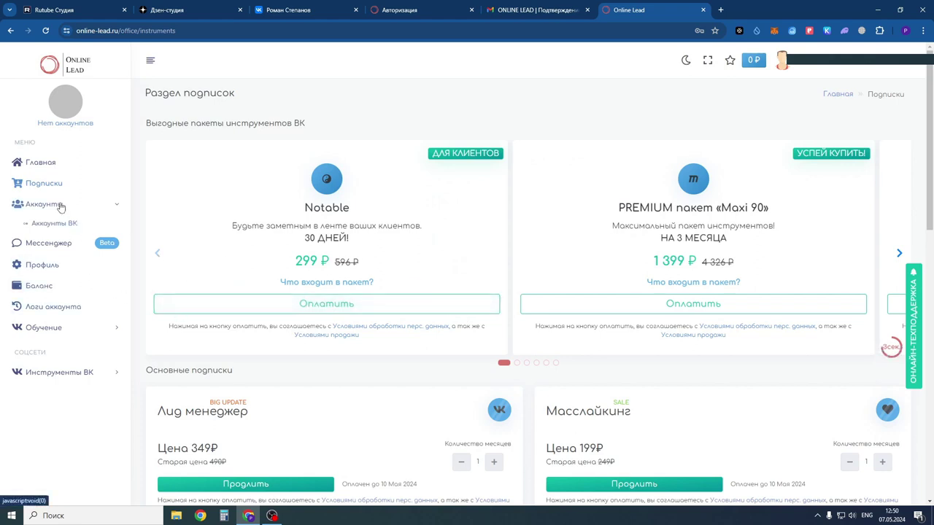
Reload the subscriptions page, close the promo popup and go to Главная
left_click(116, 205)
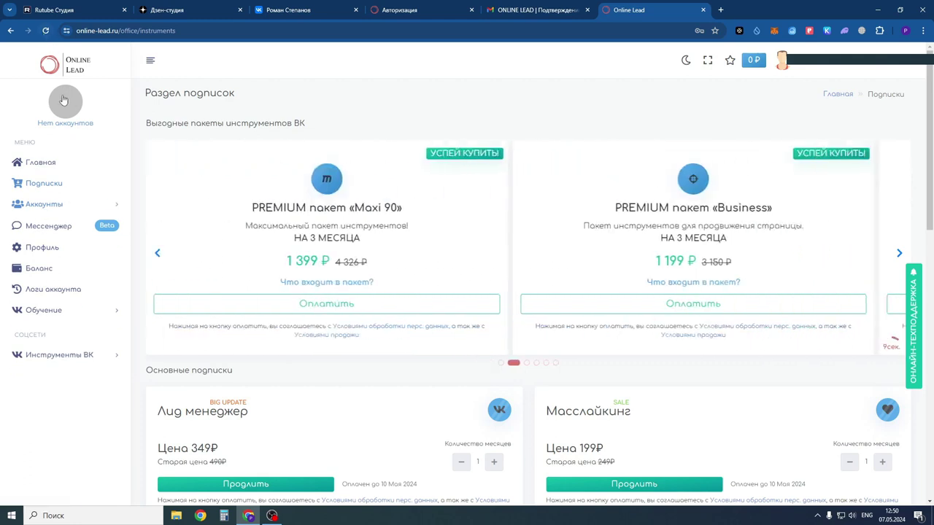
left_click(46, 31)
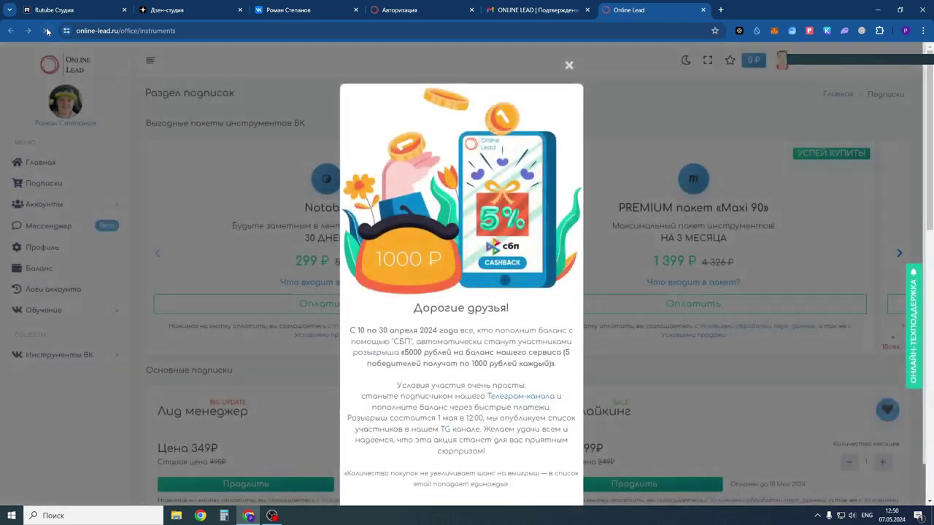
left_click(572, 67)
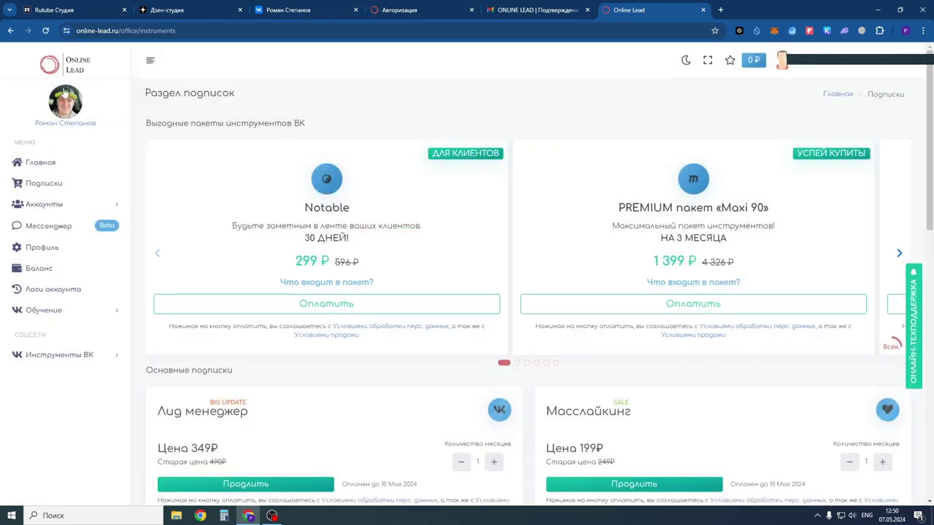
left_click(63, 165)
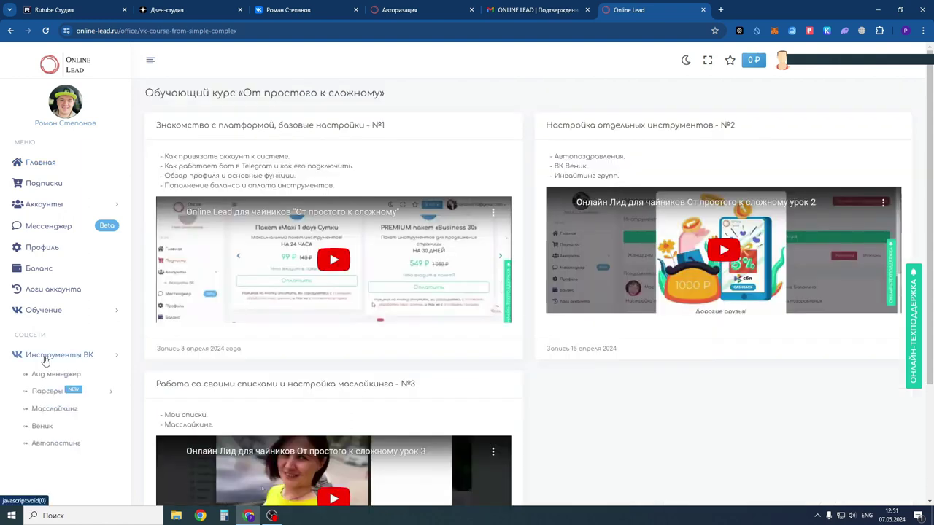
Open Лид менеджер under Инструменты ВК in the sidebar
scroll(60, 350, "down", 3)
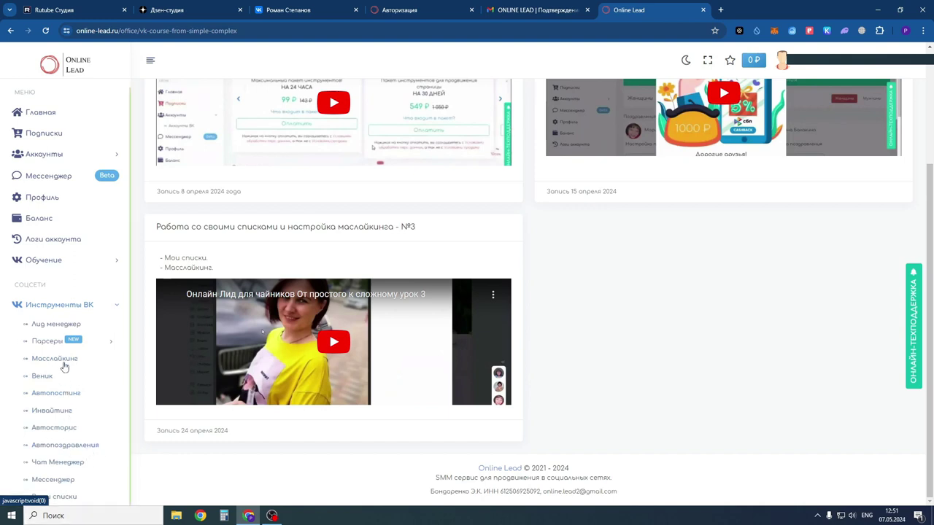
left_click(51, 327)
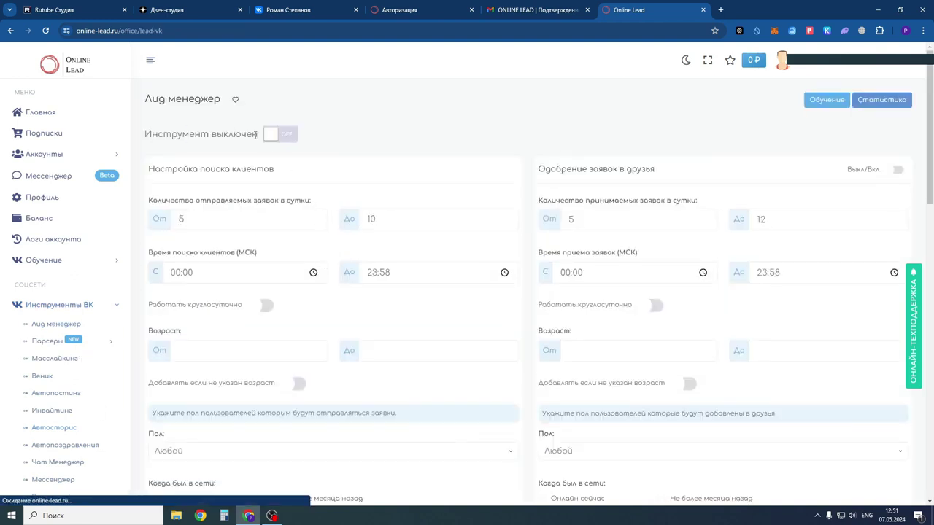
Switch Лид менеджер on and set daily friend requests from 10 to 15
left_click(280, 138)
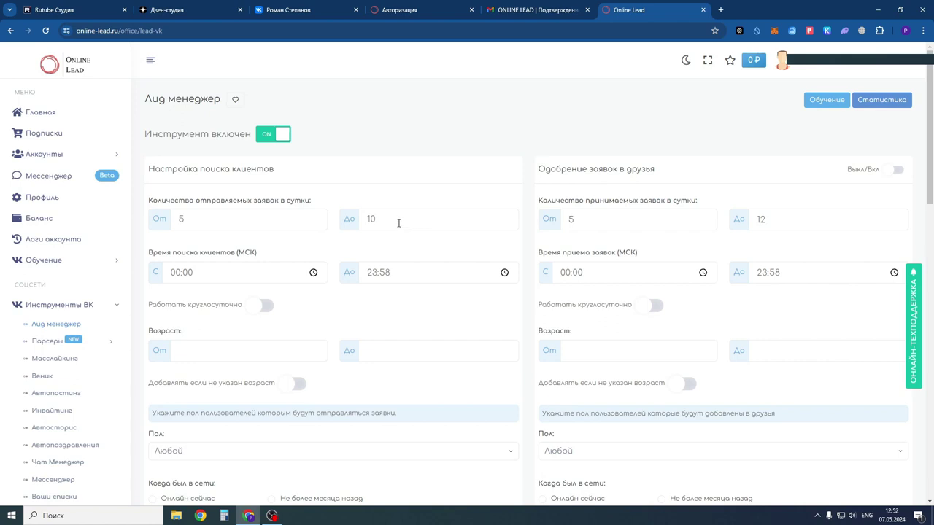
left_click(185, 219)
left_click_drag(186, 219, 172, 223)
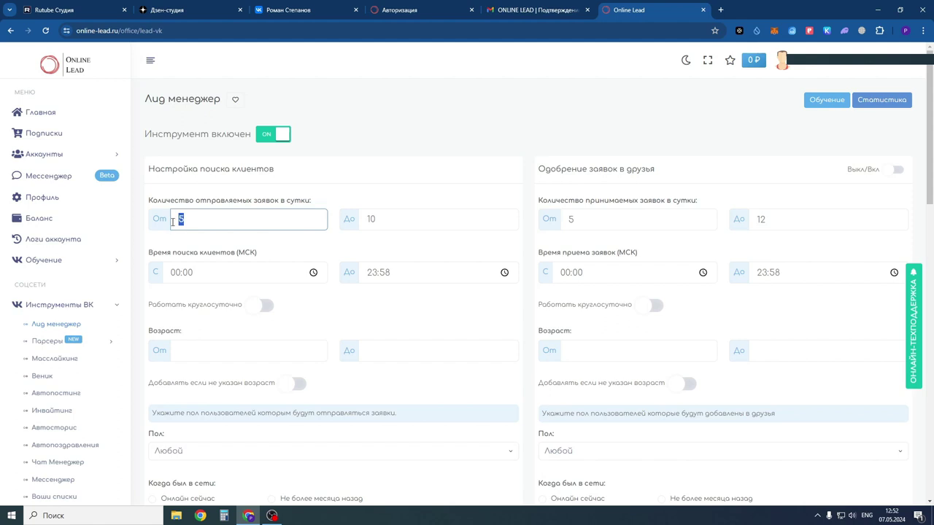
type("10")
left_click_drag(374, 219, 356, 226)
type("15")
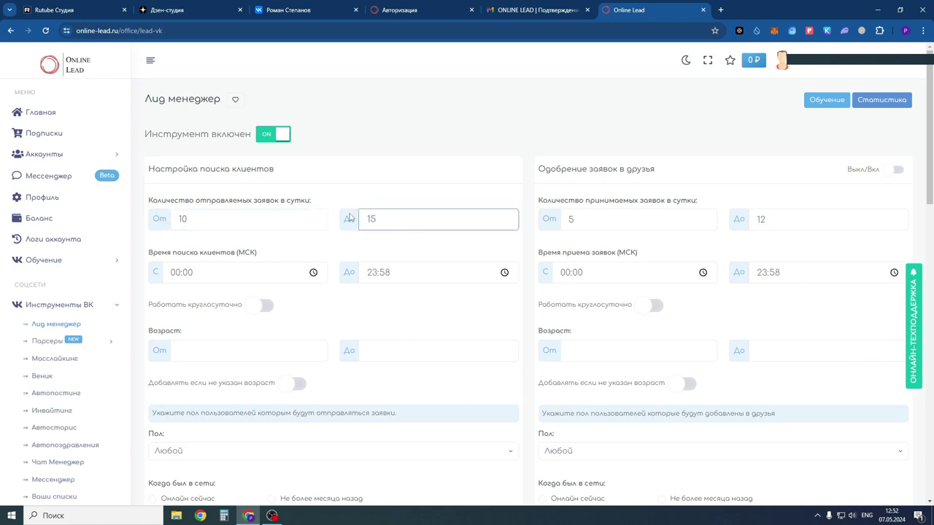
left_click_drag(388, 219, 367, 219)
left_click(193, 219)
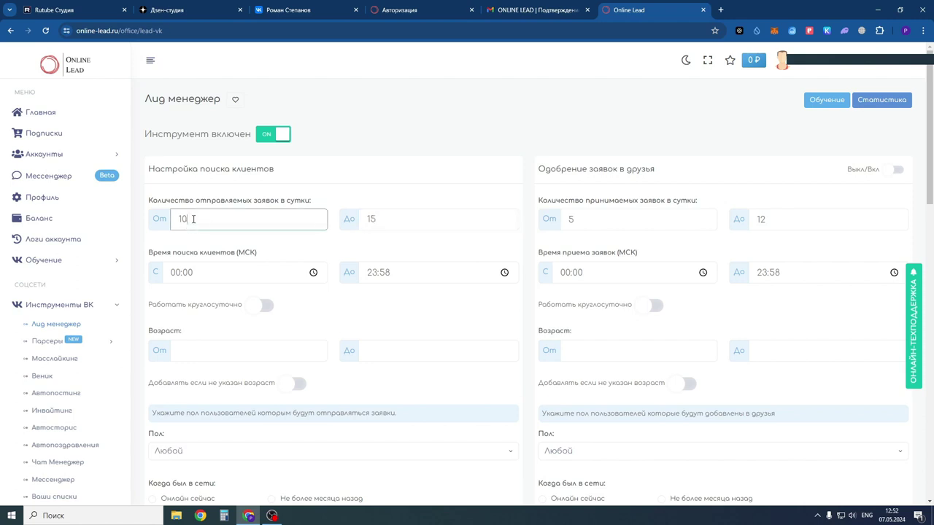
Set the client-search time window from 08:00 to 23:00
left_click(240, 274)
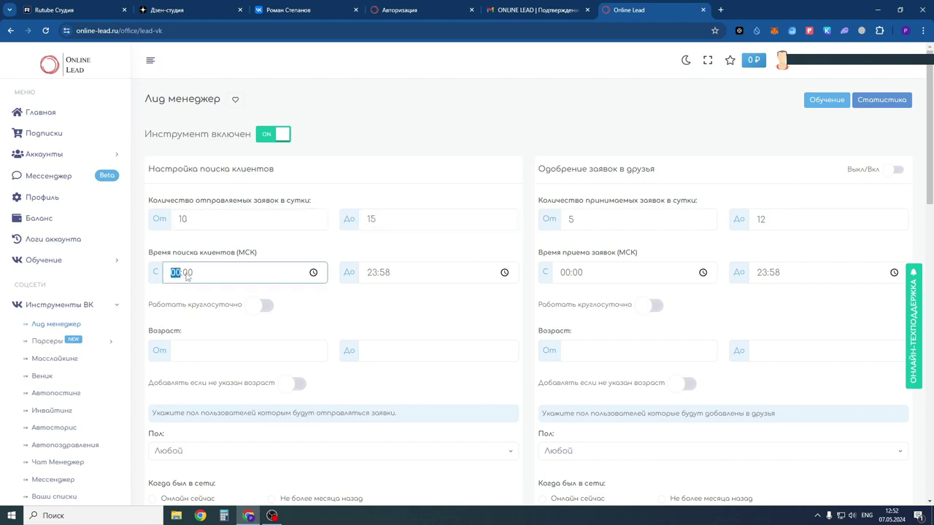
type("08")
left_click(387, 272)
type("00")
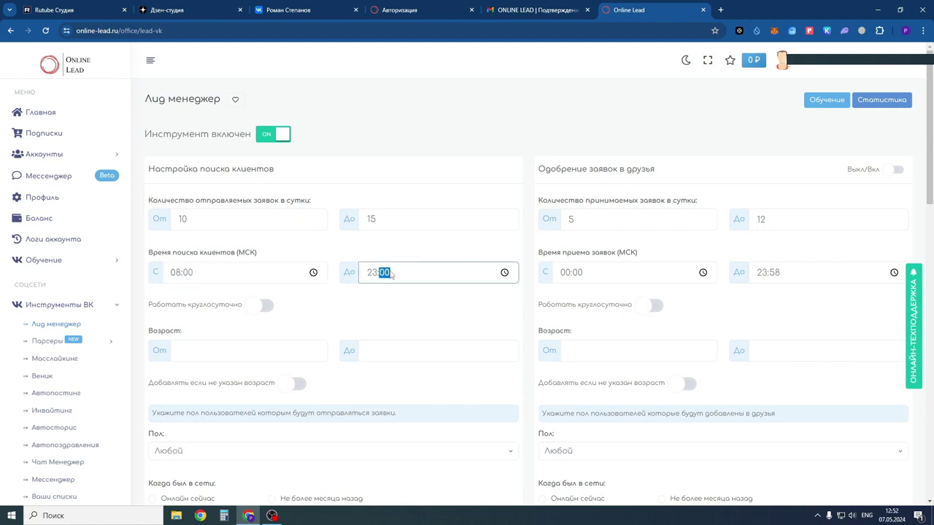
left_click(418, 302)
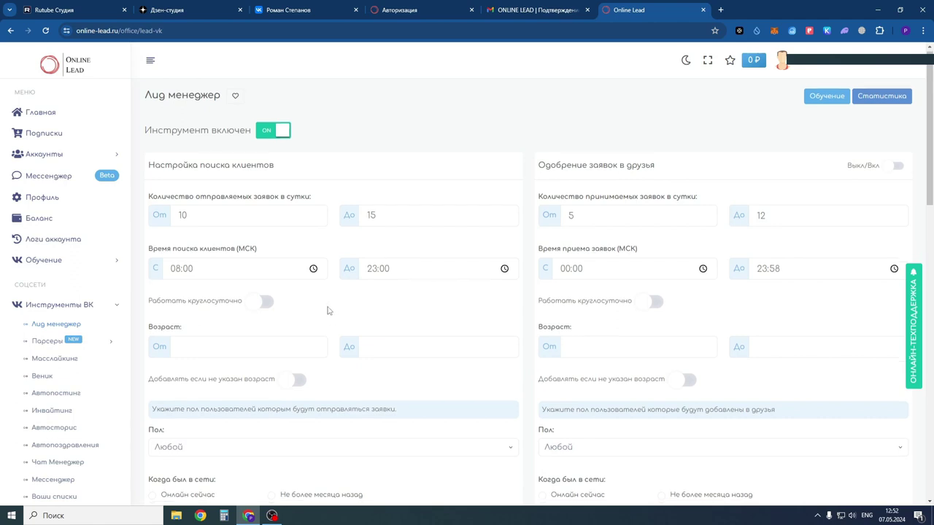
Set target age 30–45, also including users with no age listed
scroll(328, 307, "down", 1)
left_click(255, 256)
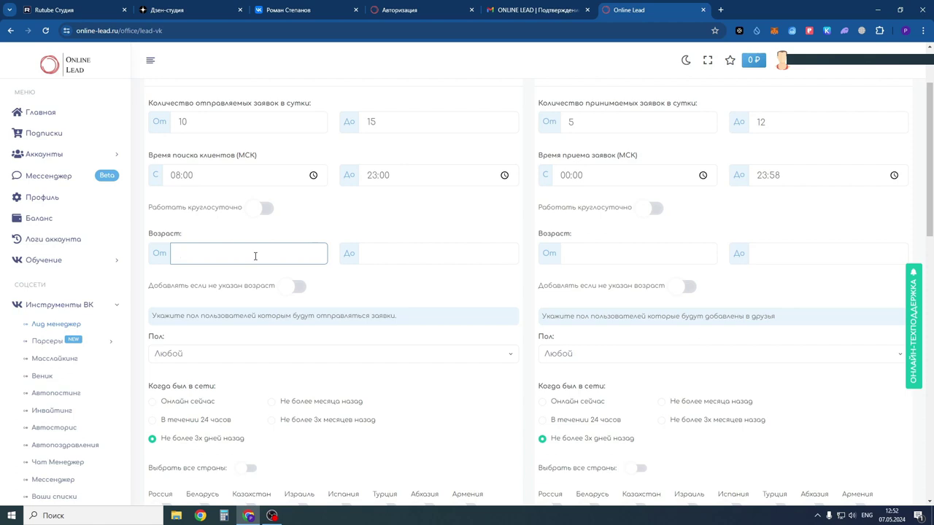
type("30")
left_click(425, 257)
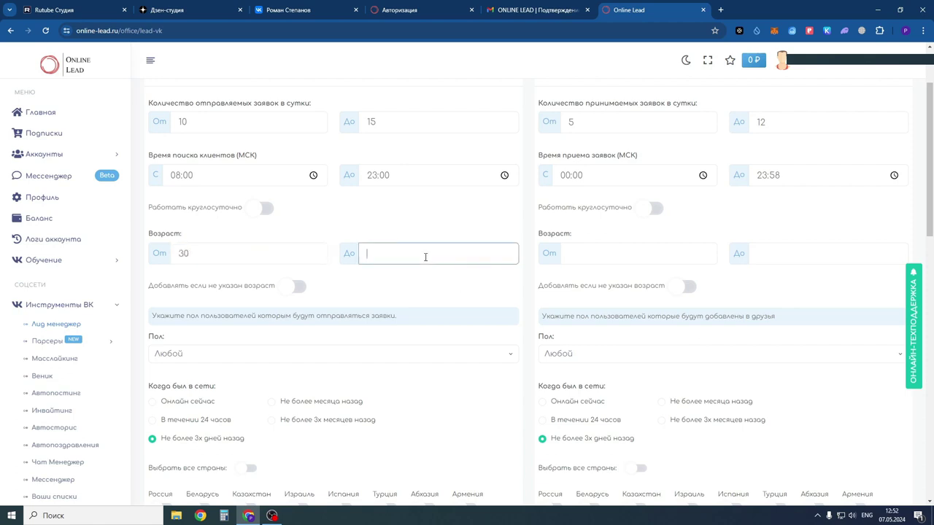
type("45")
scroll(348, 277, "down", 1)
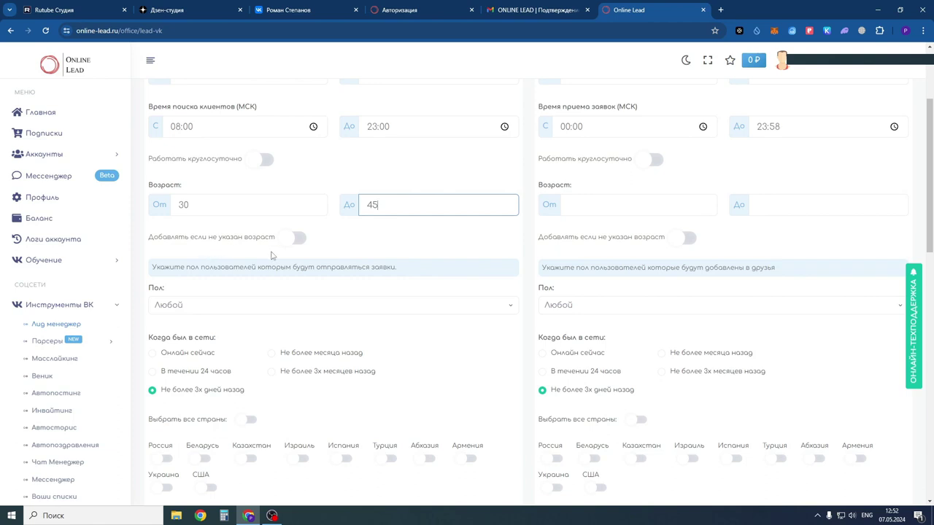
left_click(292, 241)
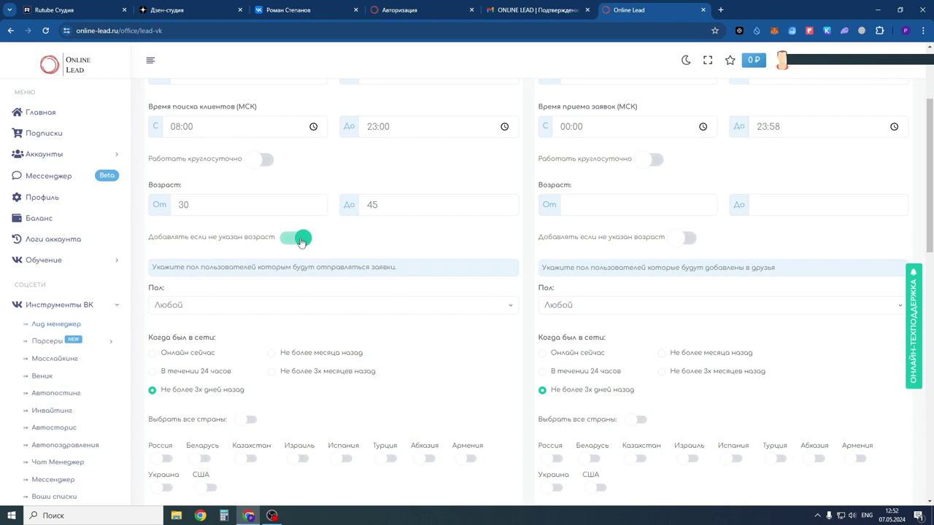
Leave gender as any and target users online within the last 24 hours
scroll(269, 273, "down", 1)
left_click(270, 263)
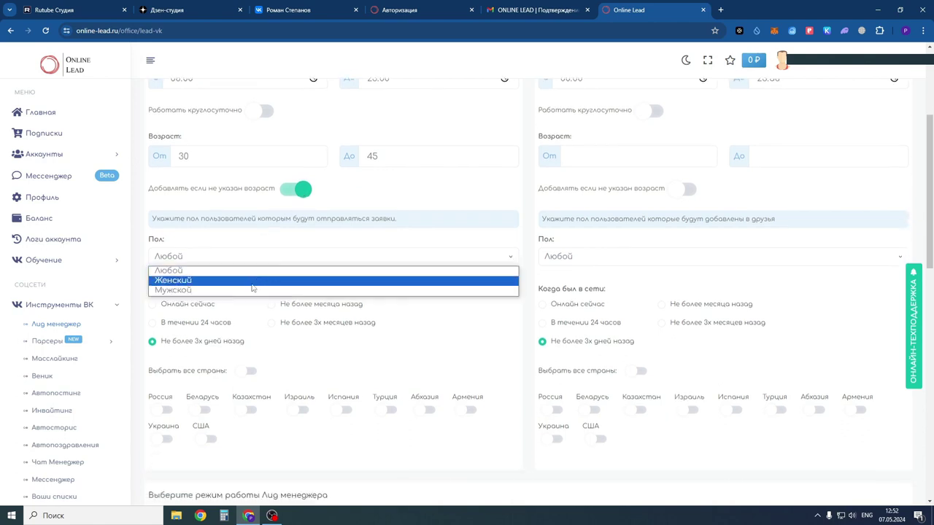
left_click(255, 241)
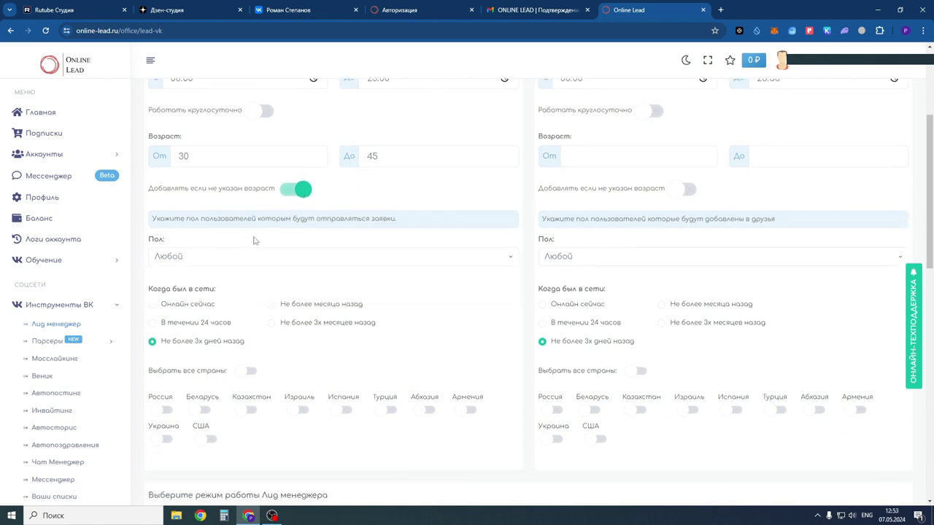
scroll(237, 284, "down", 1)
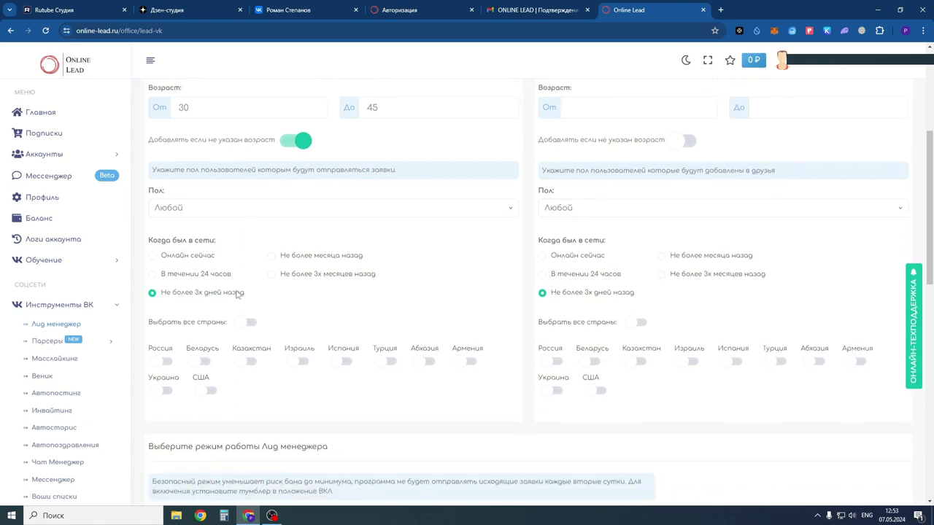
left_click(208, 259)
left_click(210, 277)
Include users from Россия, Беларусь and Казахстан
scroll(314, 292, "down", 2)
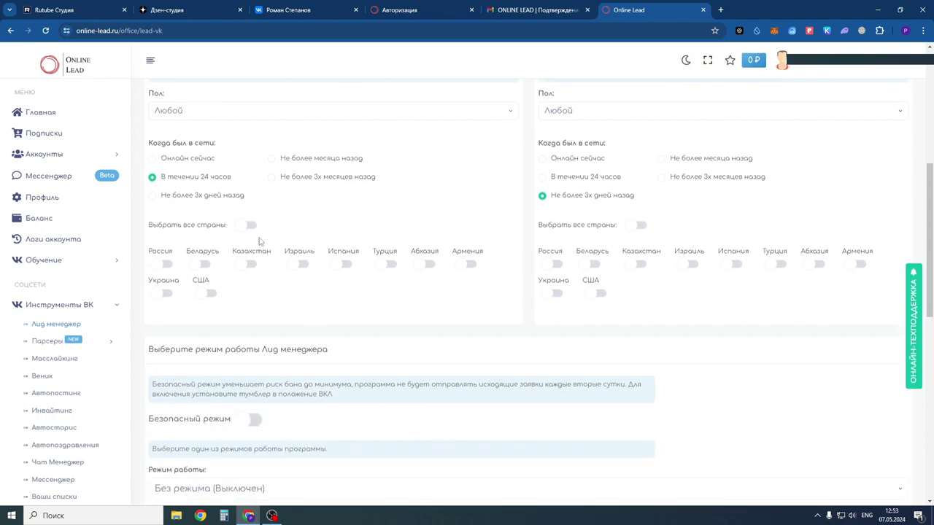
left_click(165, 266)
left_click(204, 267)
left_click(246, 266)
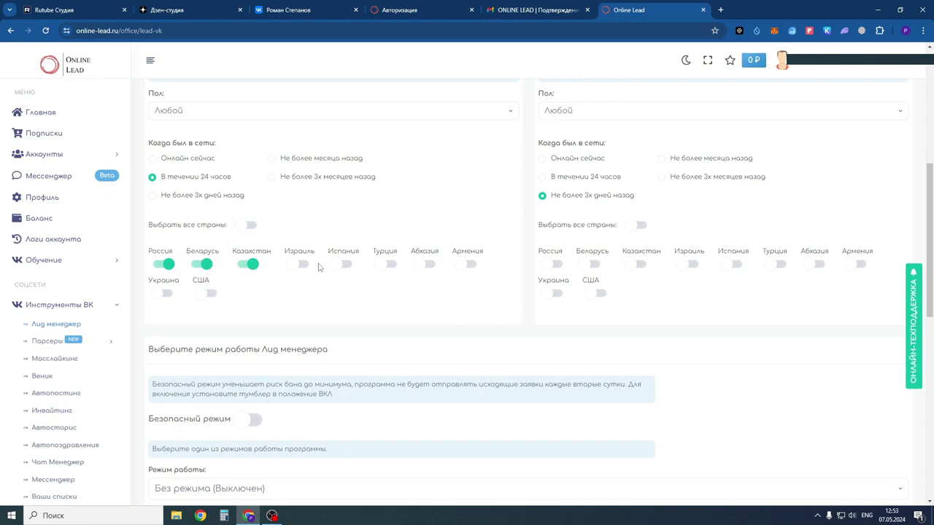
scroll(319, 267, "down", 2)
scroll(671, 329, "up", 5)
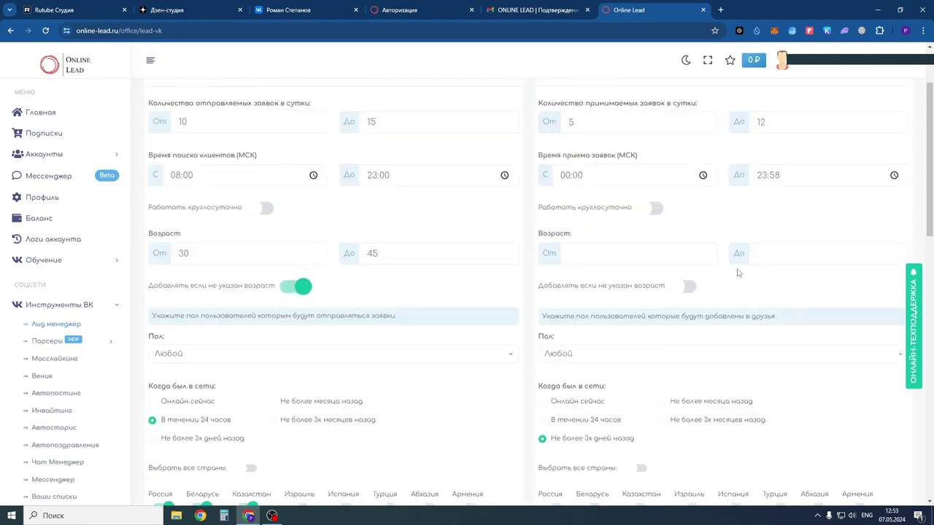
Turn on safe mode (Безопасный режим) for Лид менеджер
scroll(737, 273, "up", 2)
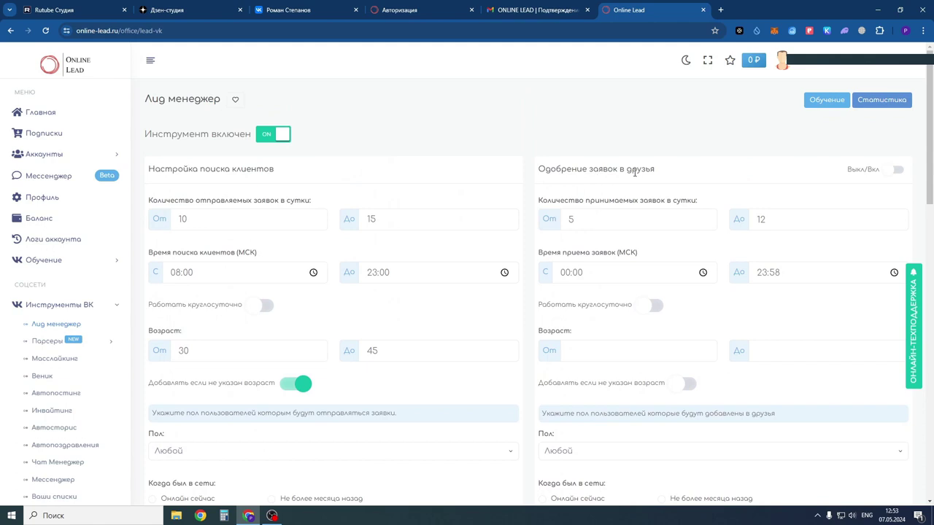
scroll(757, 246, "down", 3)
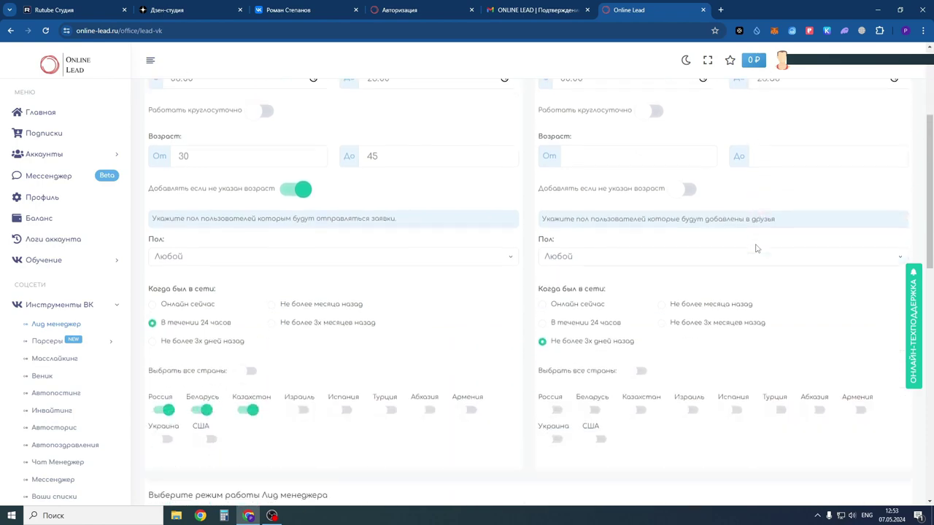
scroll(756, 248, "up", 3)
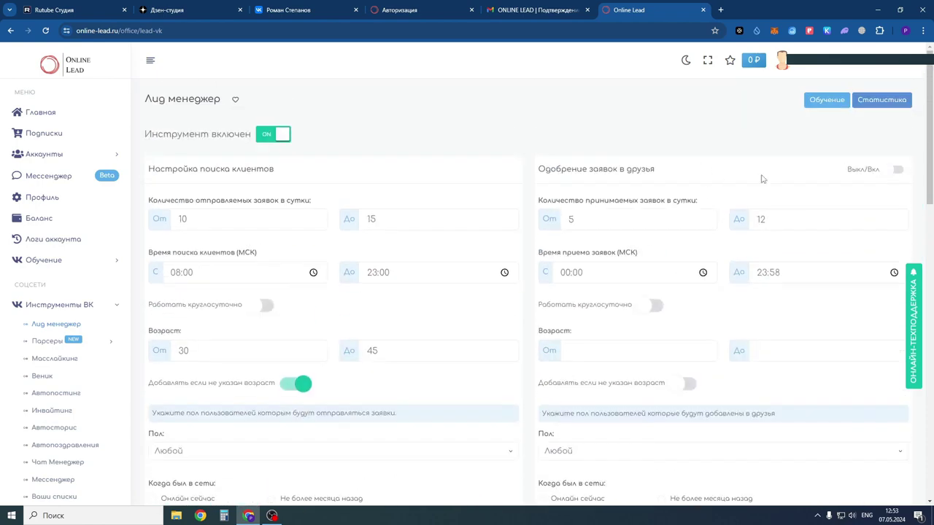
scroll(334, 359, "down", 4)
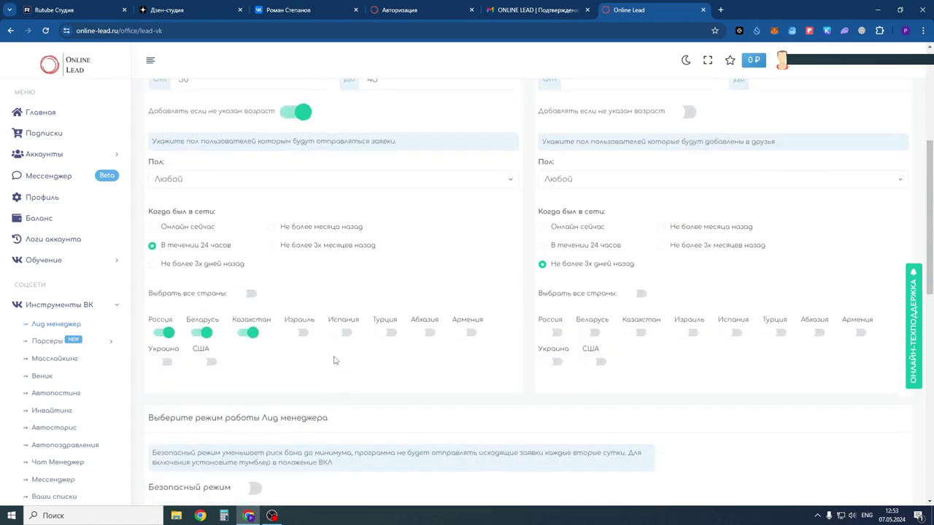
scroll(334, 359, "up", 3)
scroll(334, 360, "down", 8)
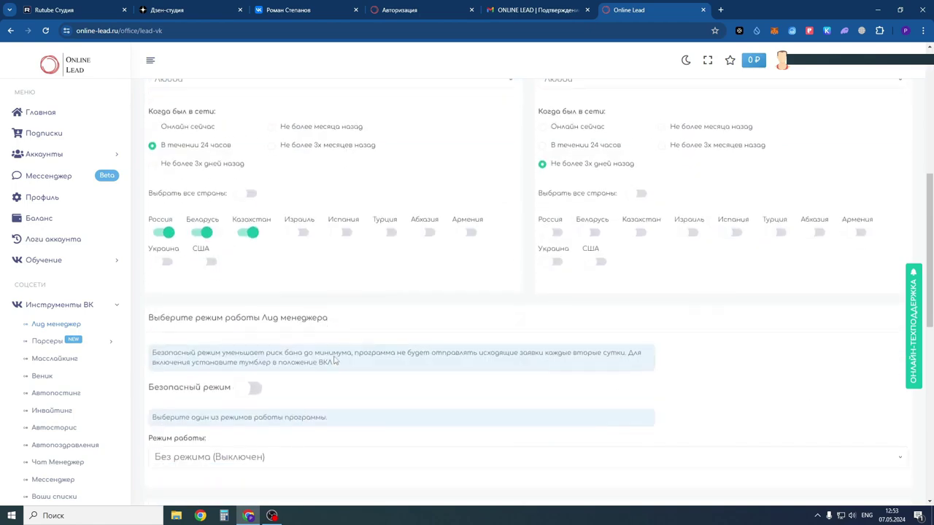
left_click(255, 275)
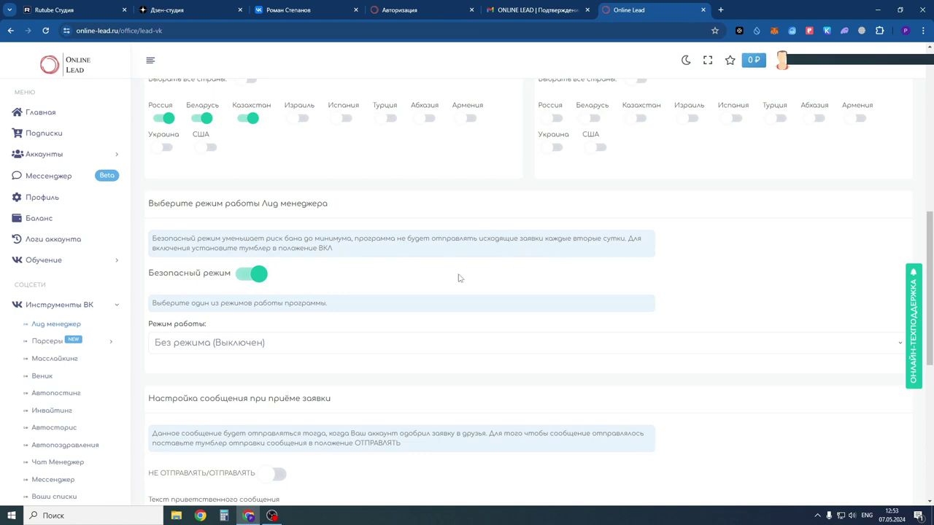
Set the work mode to По сообществу and focus the community-link field
left_click(237, 346)
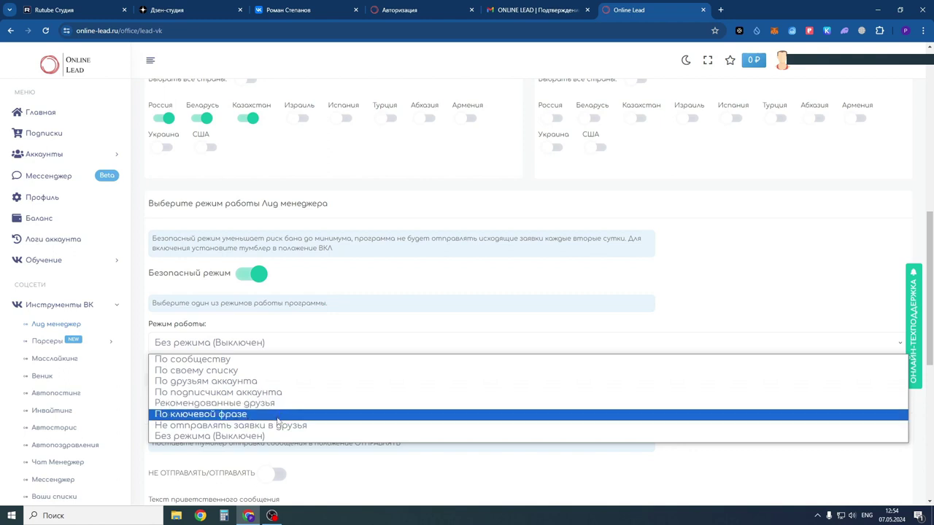
left_click(285, 361)
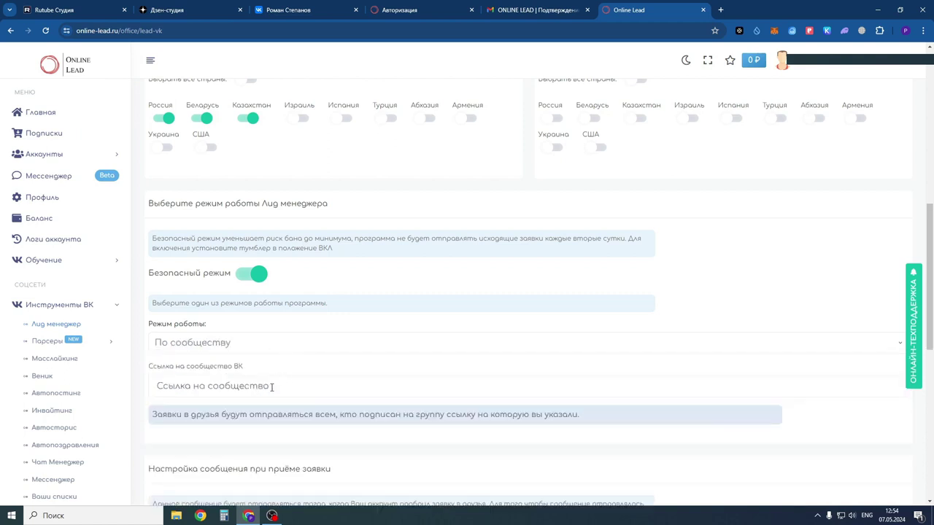
left_click(272, 386)
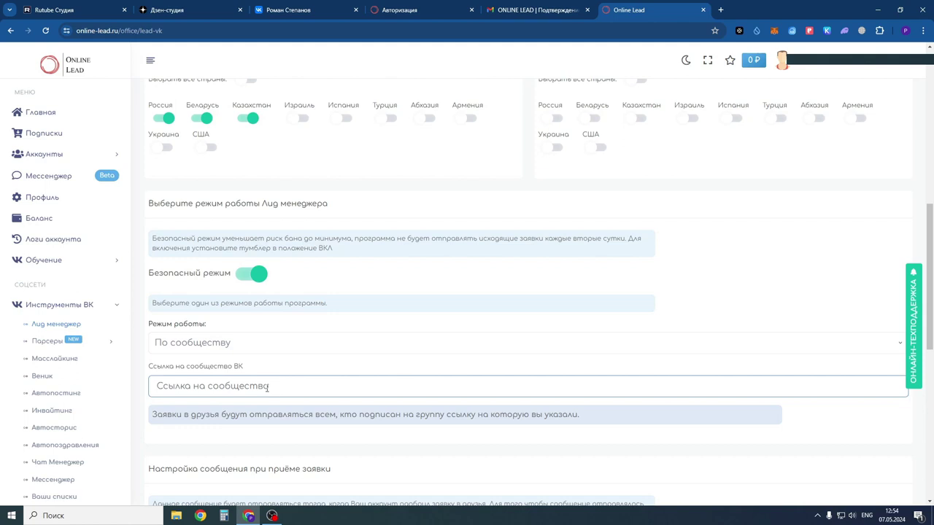
Set Режим работы to По друзьям аккаунта and paste the target VK profile link into Ссылка на аккаунт
scroll(271, 387, "down", 1)
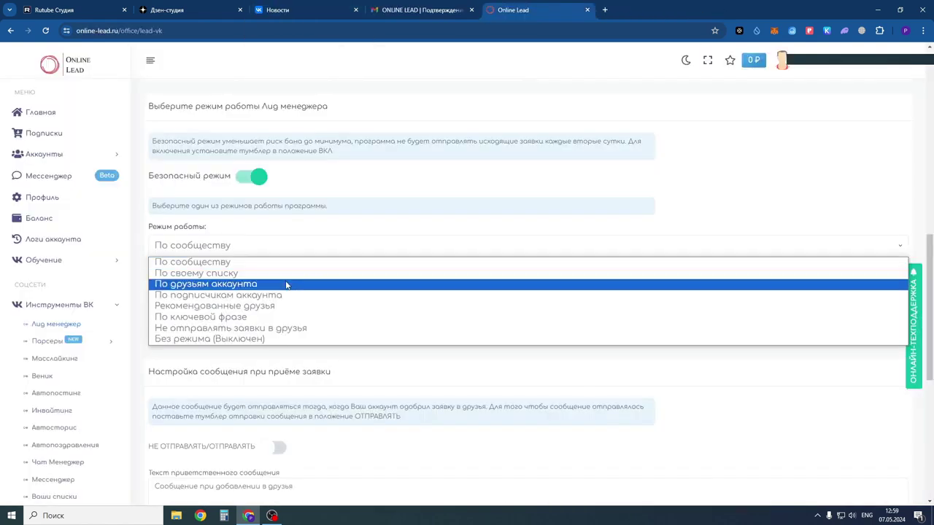
left_click(289, 284)
left_click(292, 288)
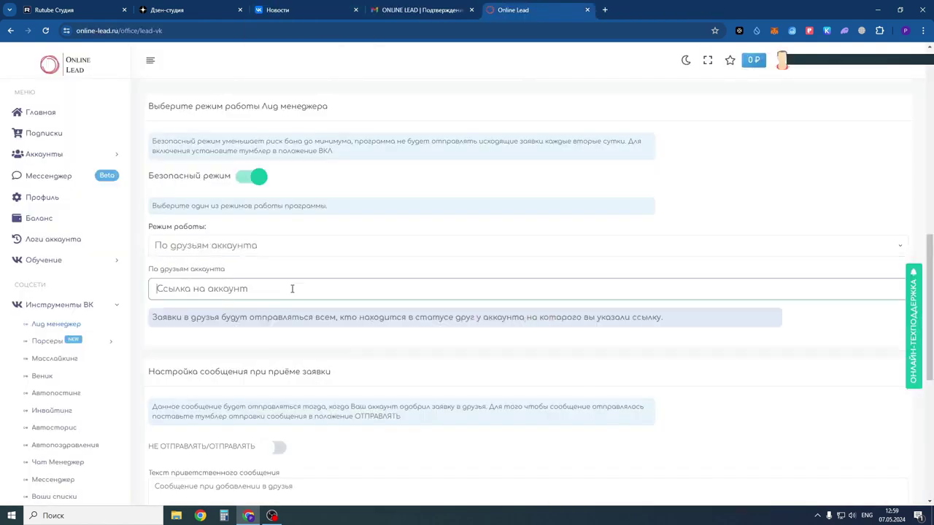
type("https://vk.com/o.khlapova80")
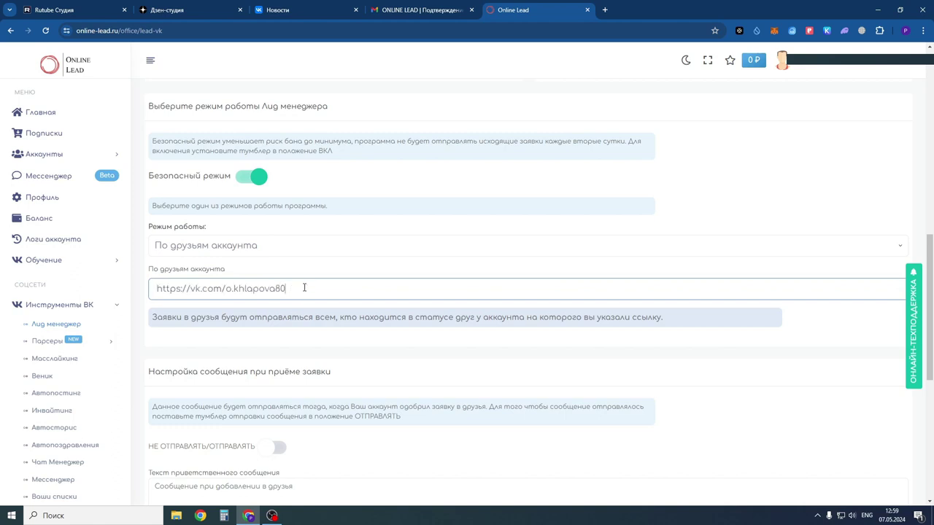
scroll(304, 287, "down", 1)
scroll(305, 287, "down", 1)
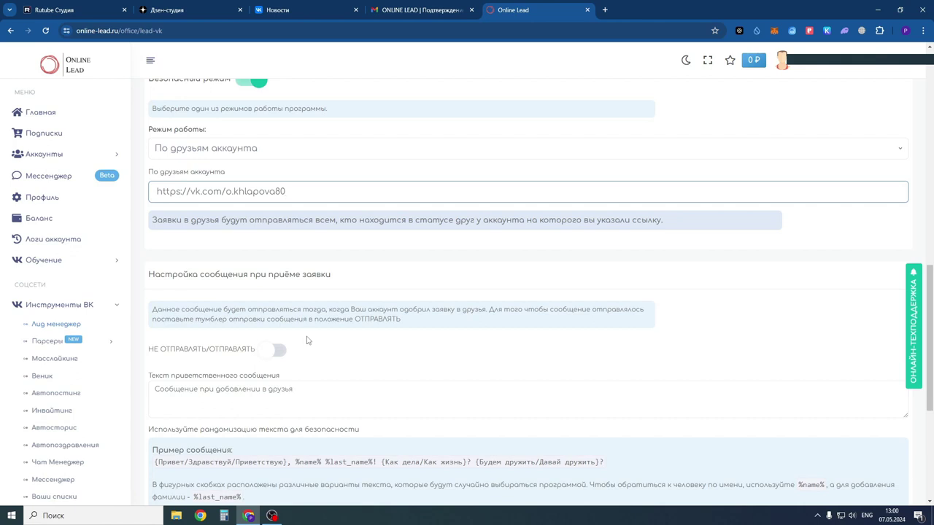
scroll(307, 341, "down", 2)
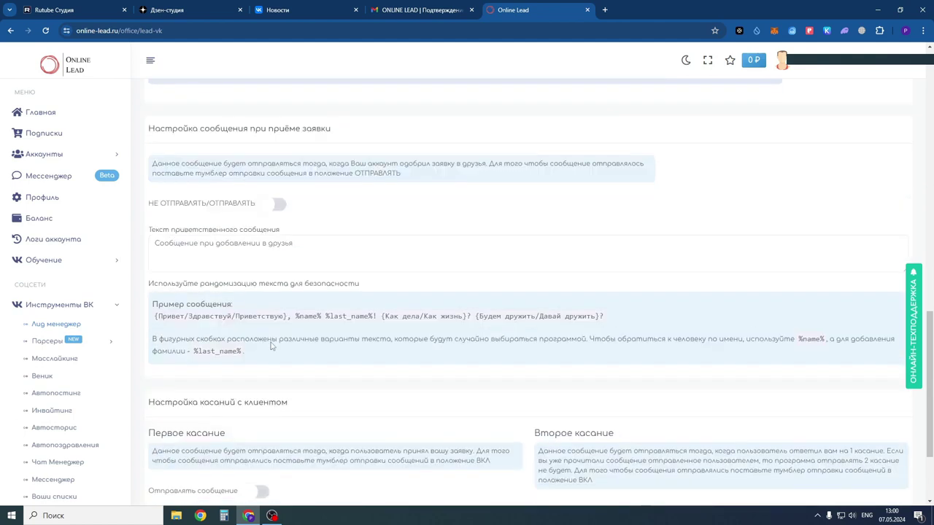
left_click(280, 206)
left_click(277, 209)
scroll(330, 292, "down", 3)
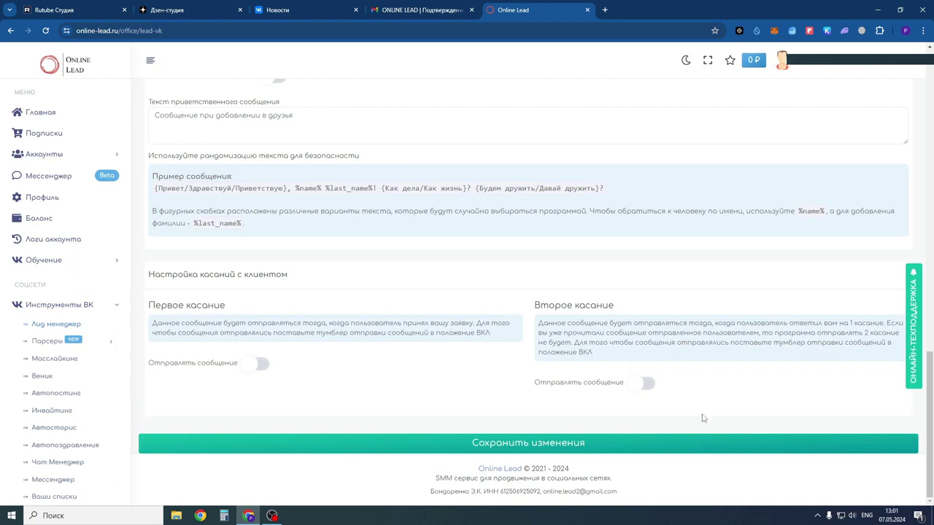
scroll(698, 414, "up", 2)
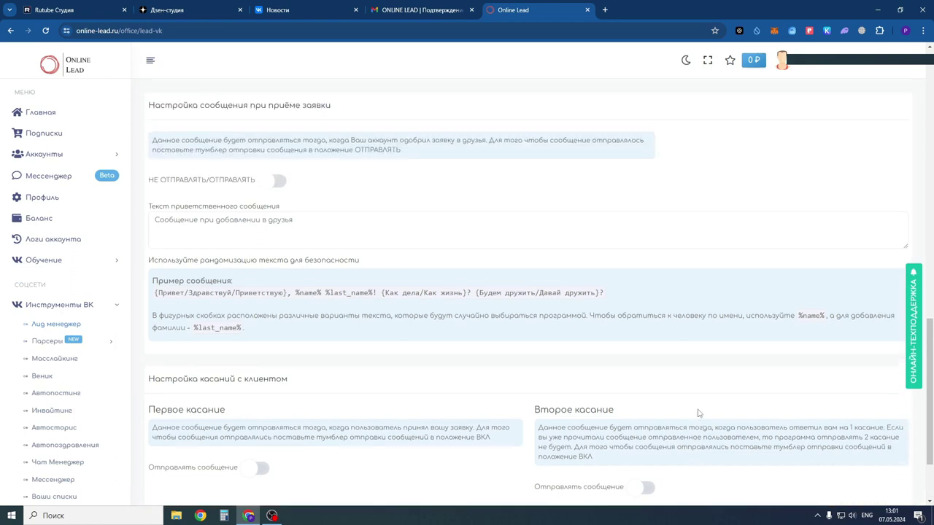
scroll(699, 414, "up", 10)
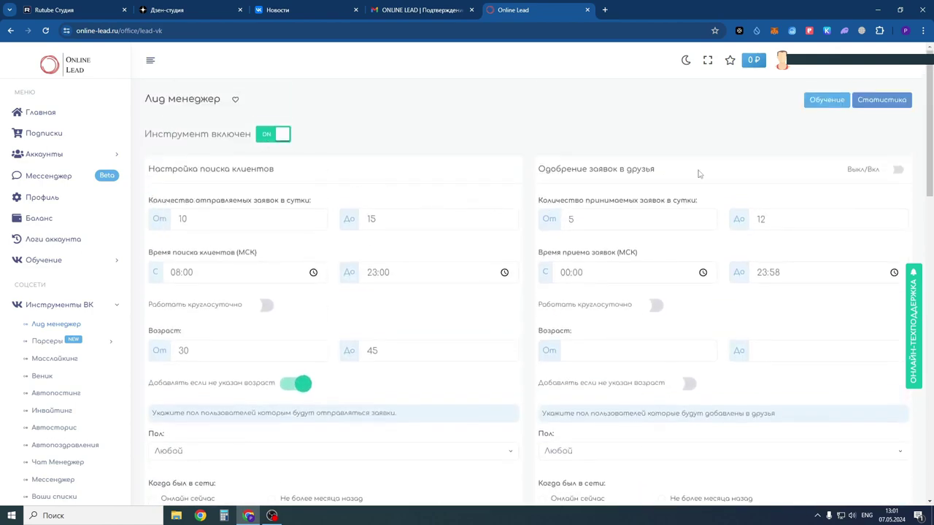
Save the Лид менеджер changes with Сохранить изменения and switch to the Масслайкинг page
scroll(699, 292, "down", 15)
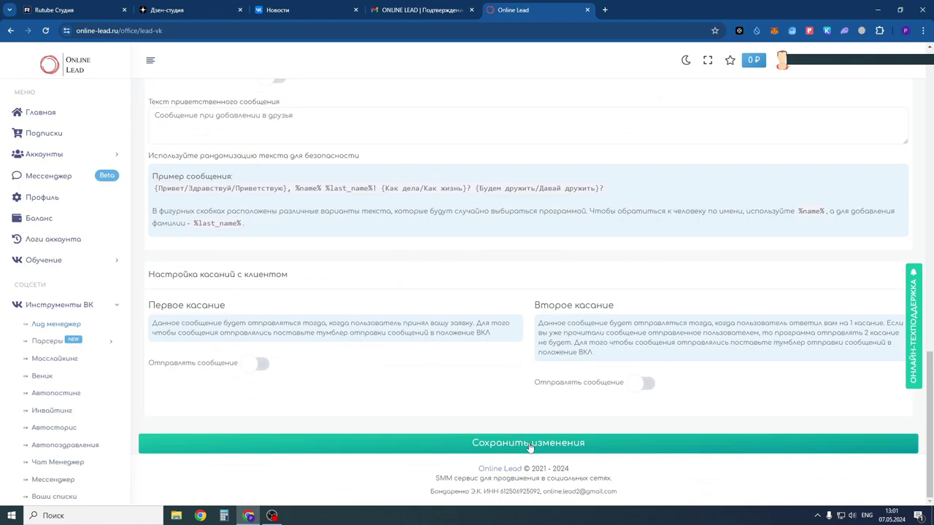
left_click(530, 444)
scroll(507, 394, "up", 15)
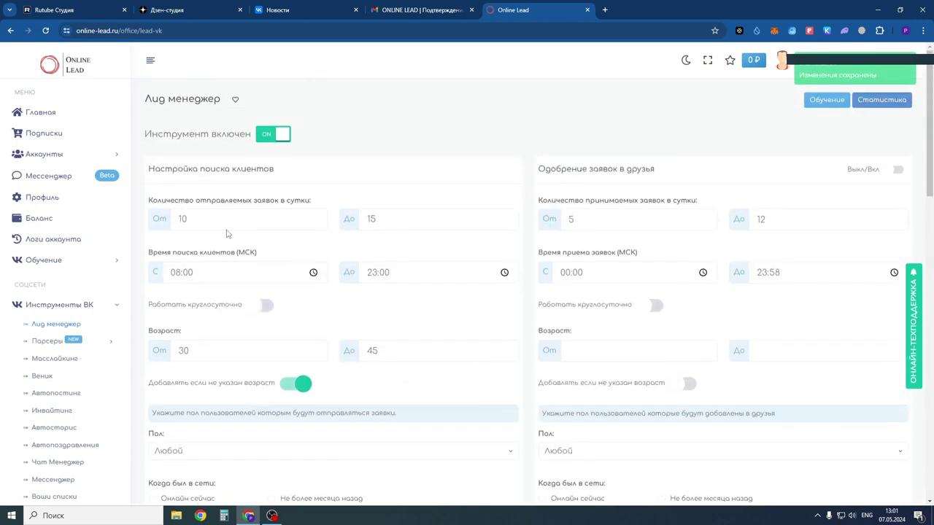
left_click(69, 358)
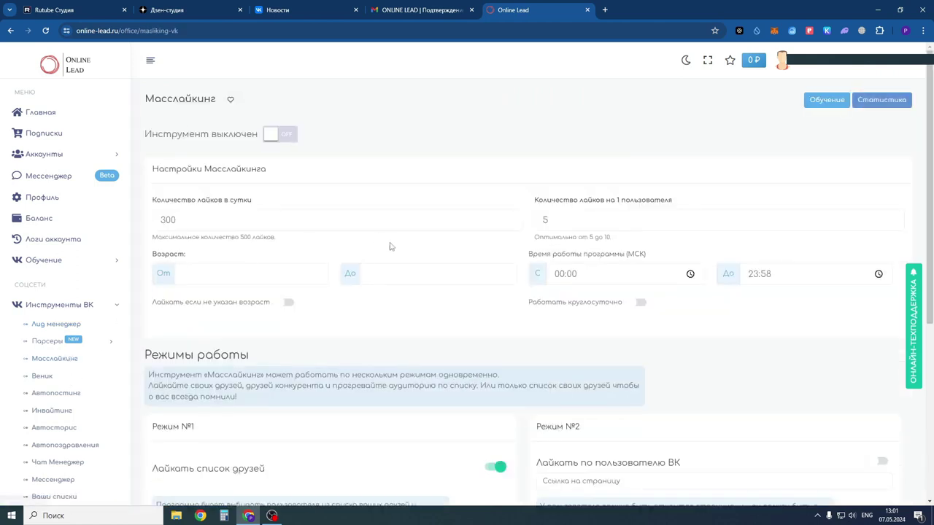
Turn mass-liking on with 200 likes daily and a target age range of 30 to 45
left_click(284, 134)
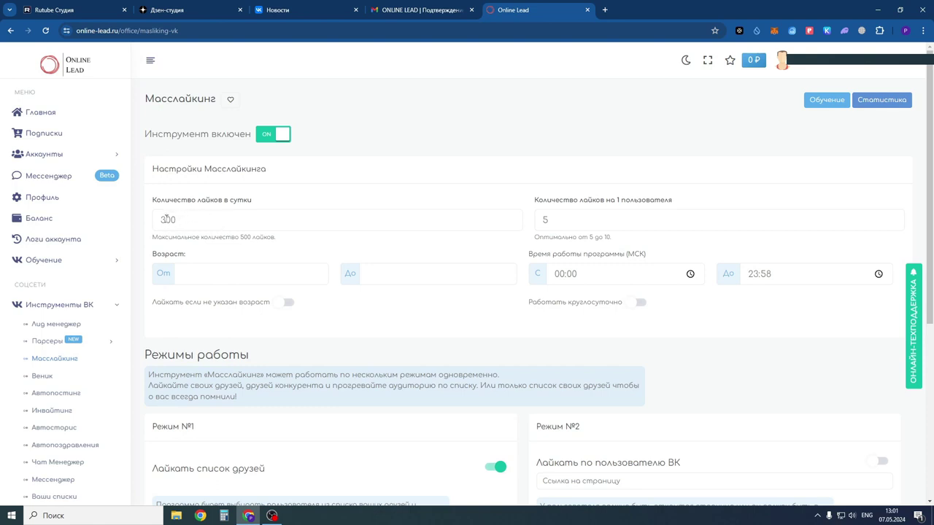
left_click_drag(166, 219, 160, 219)
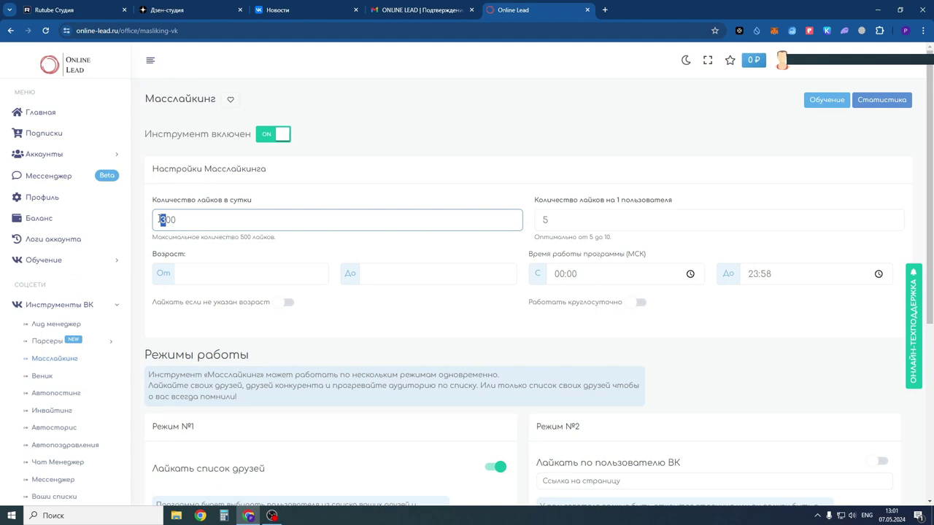
type("2")
left_click(204, 274)
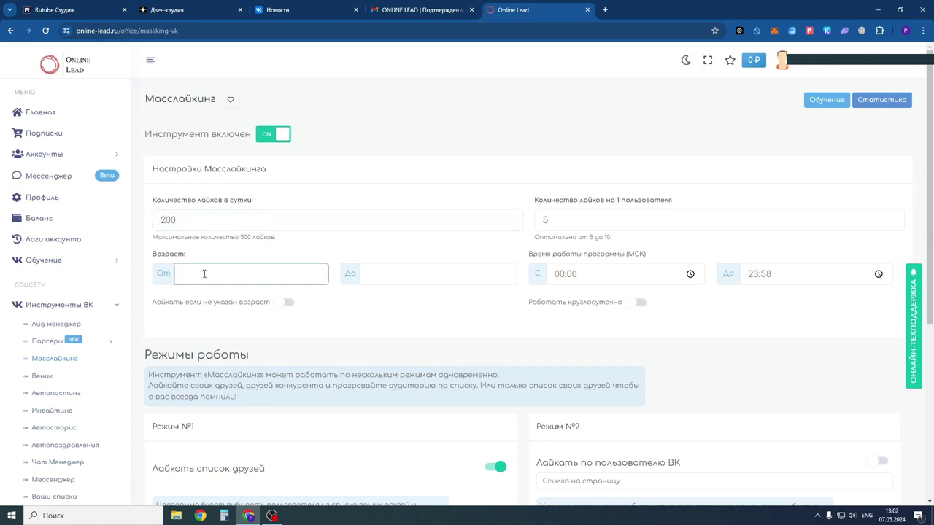
type("30")
left_click(372, 273)
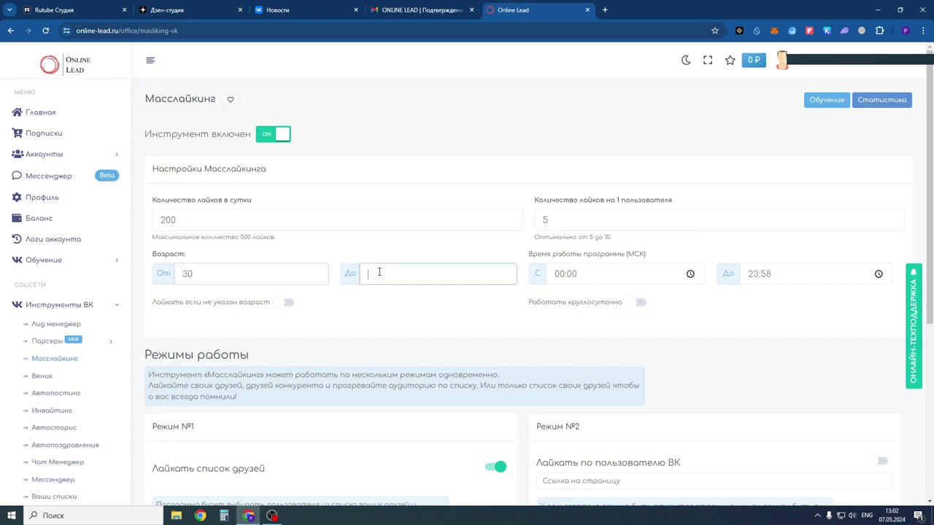
type("45")
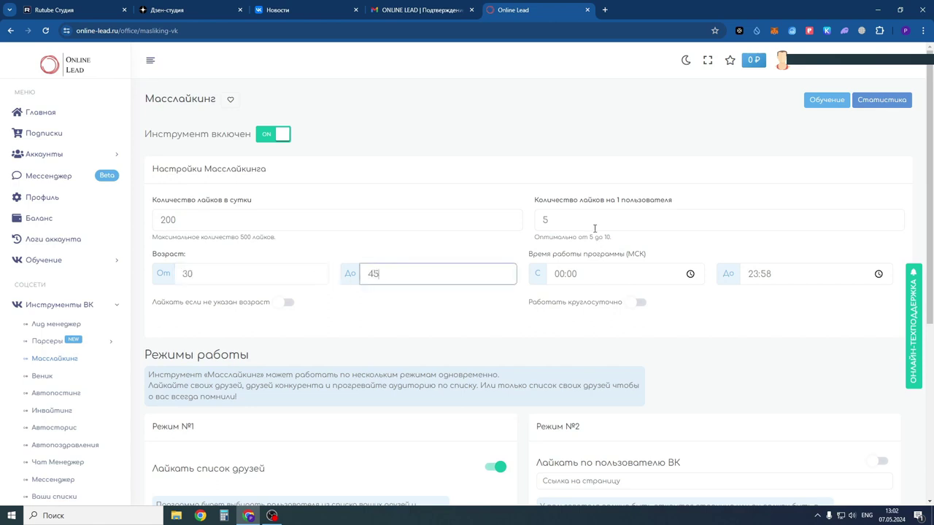
Set 3 likes per user and hours 08:00–23:00, and also like users with no stated age
double_click(546, 220)
type("3")
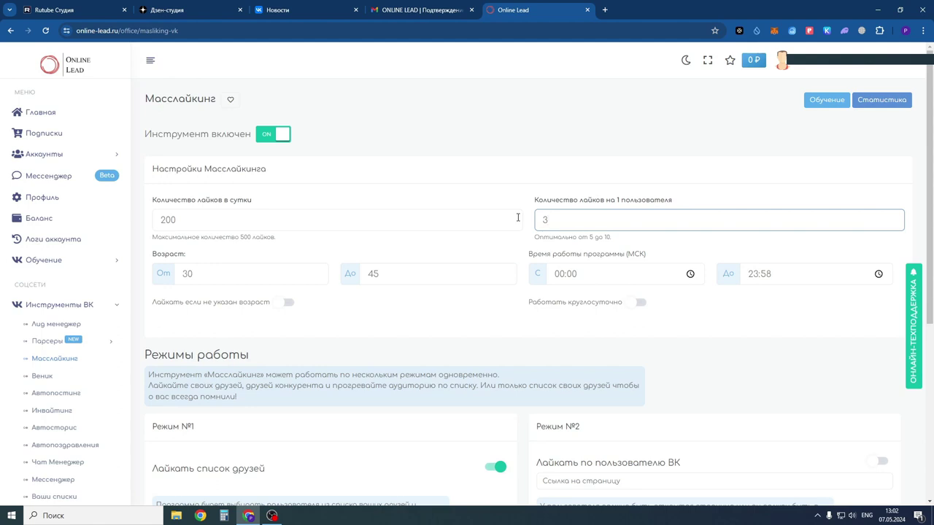
left_click(591, 276)
type("08")
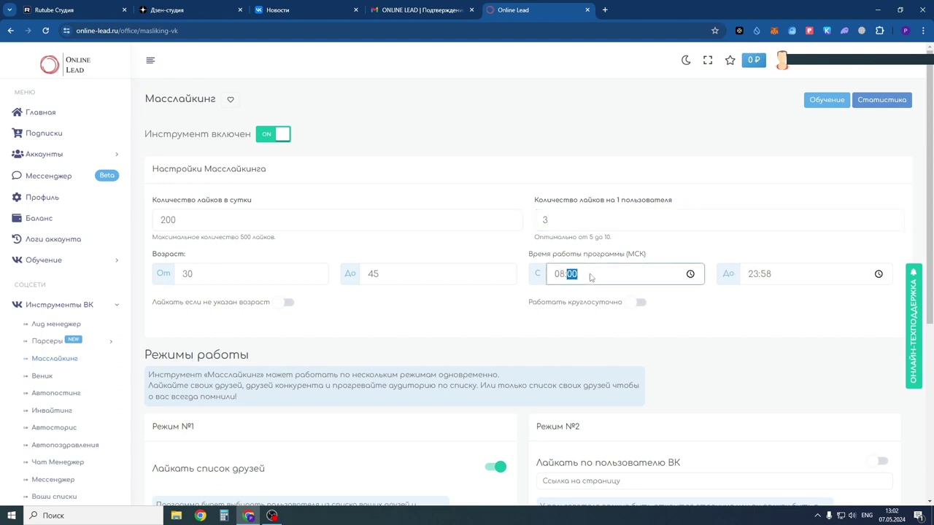
left_click(787, 277)
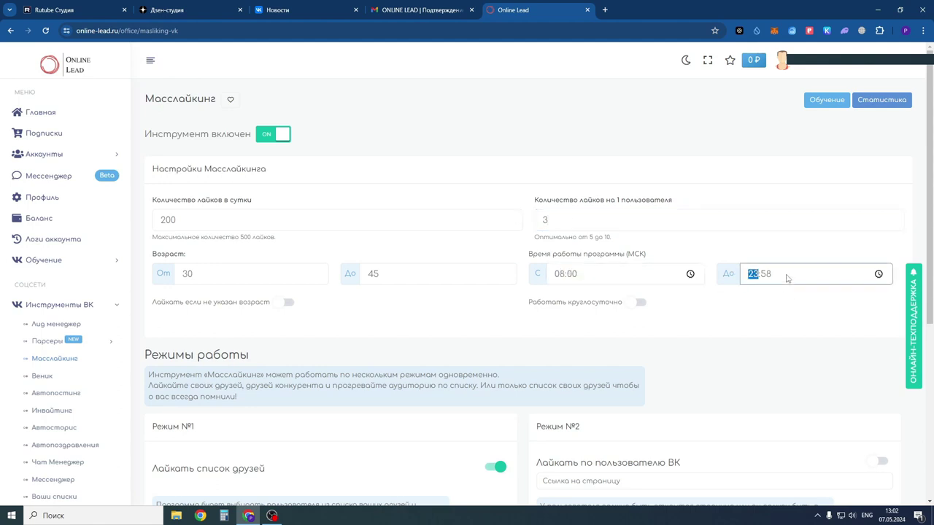
type("2300")
left_click(781, 303)
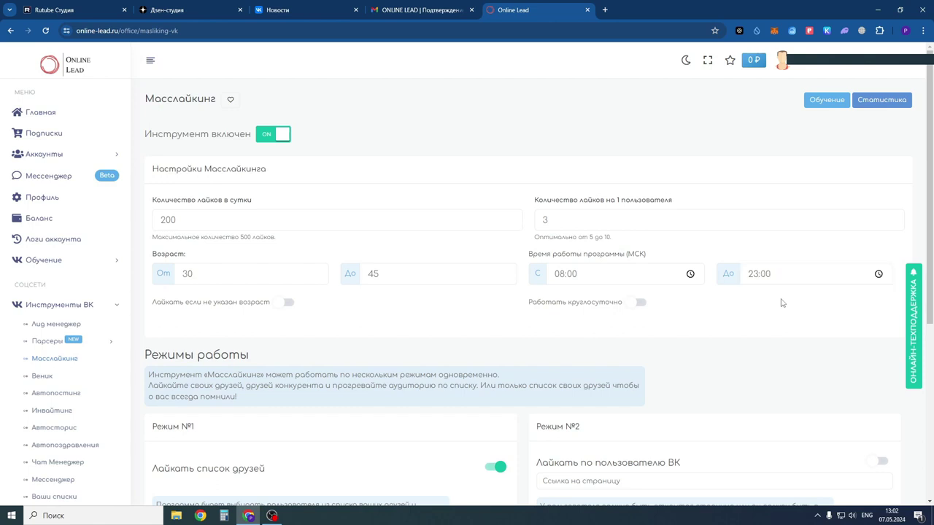
left_click(288, 303)
Scroll to the mass-liking modes and check the saved lists without selecting one
scroll(349, 313, "down", 1)
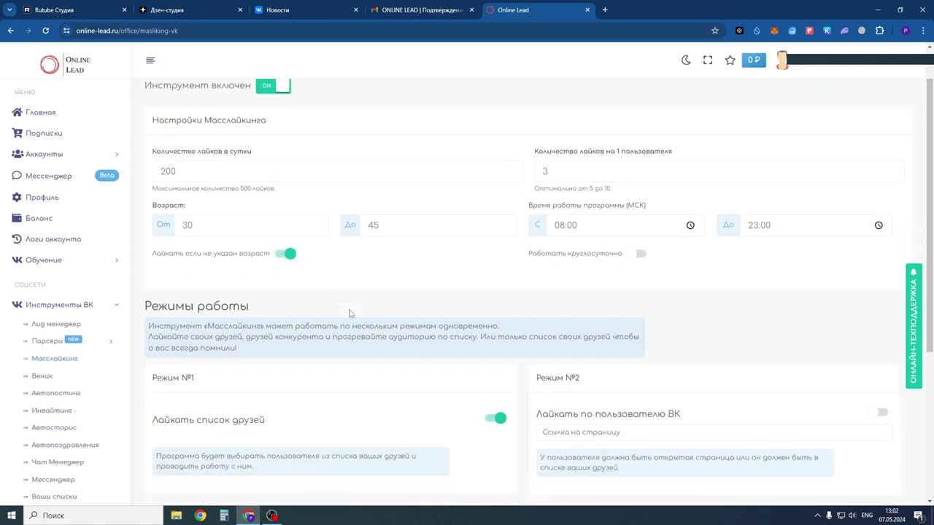
scroll(350, 313, "down", 2)
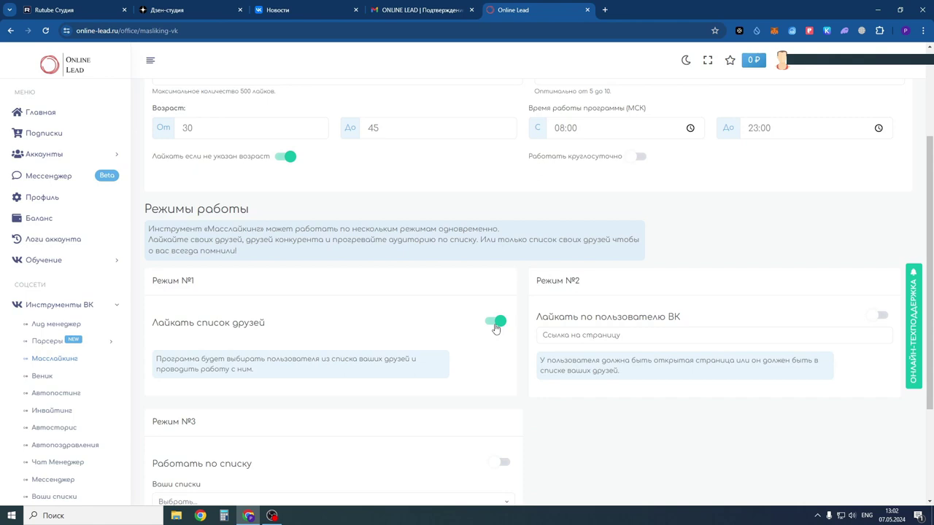
scroll(495, 328, "down", 2)
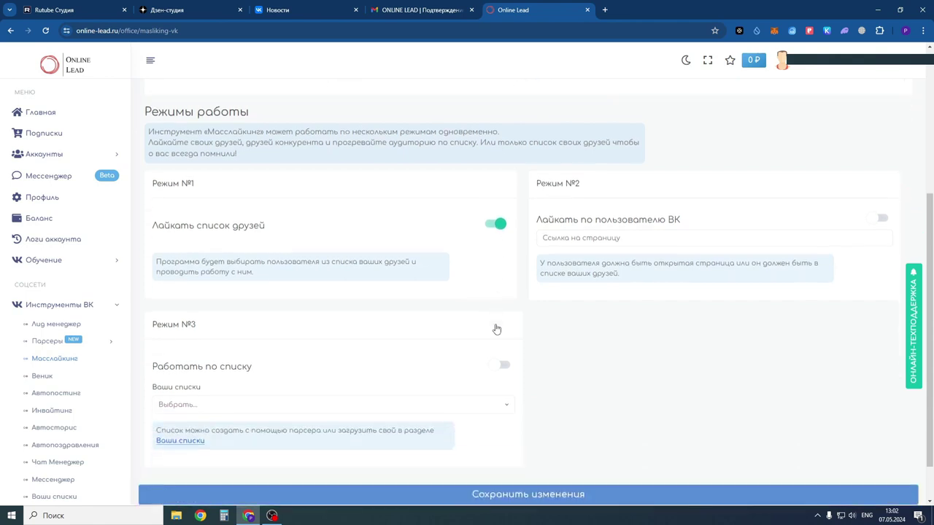
scroll(495, 328, "down", 1)
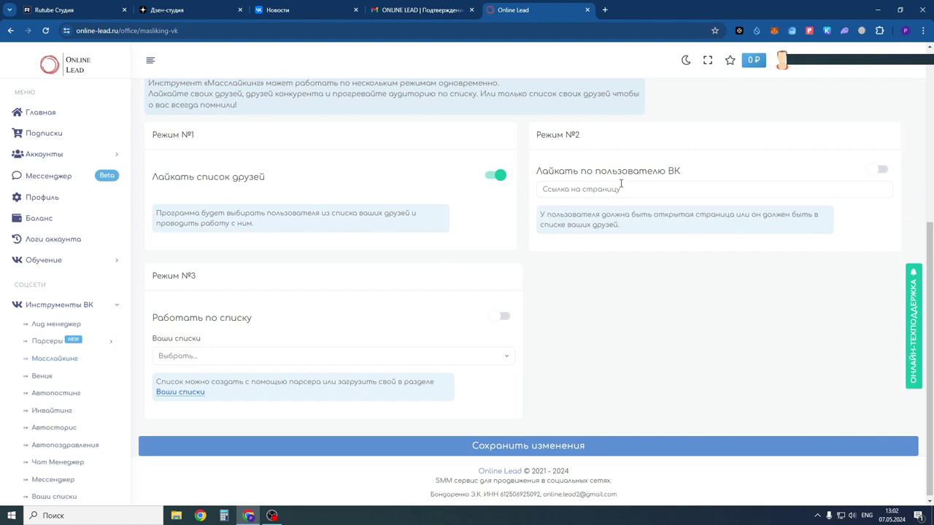
left_click(655, 191)
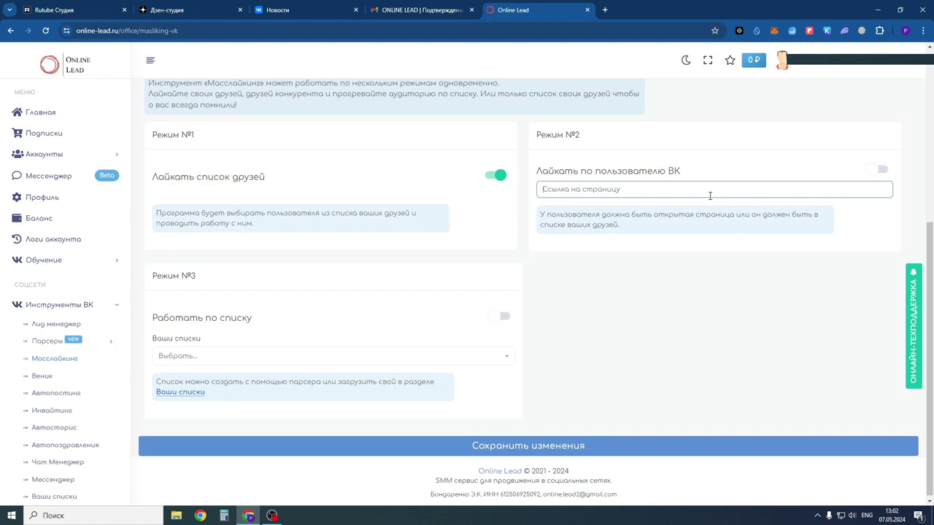
left_click(258, 357)
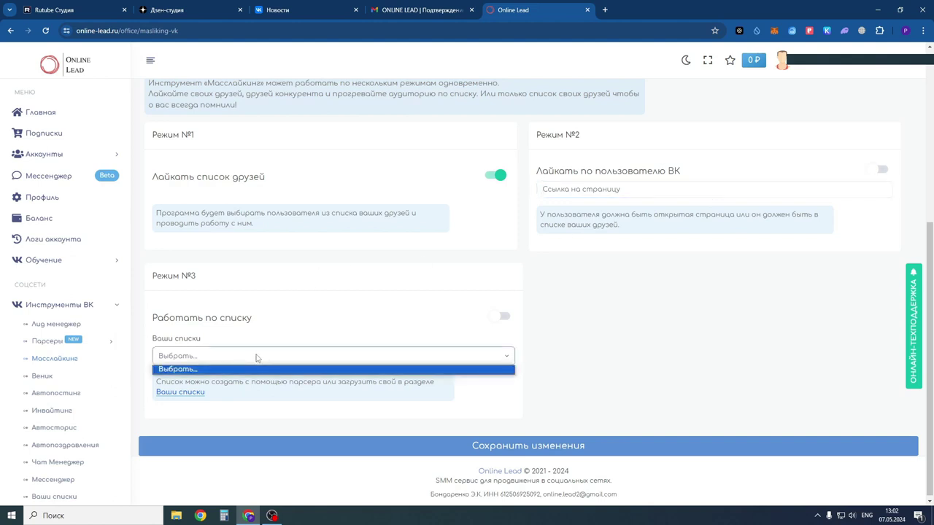
left_click(784, 369)
Paste the VK profile link into Ссылка на страницу and turn on liking by that user
scroll(692, 267, "up", 1)
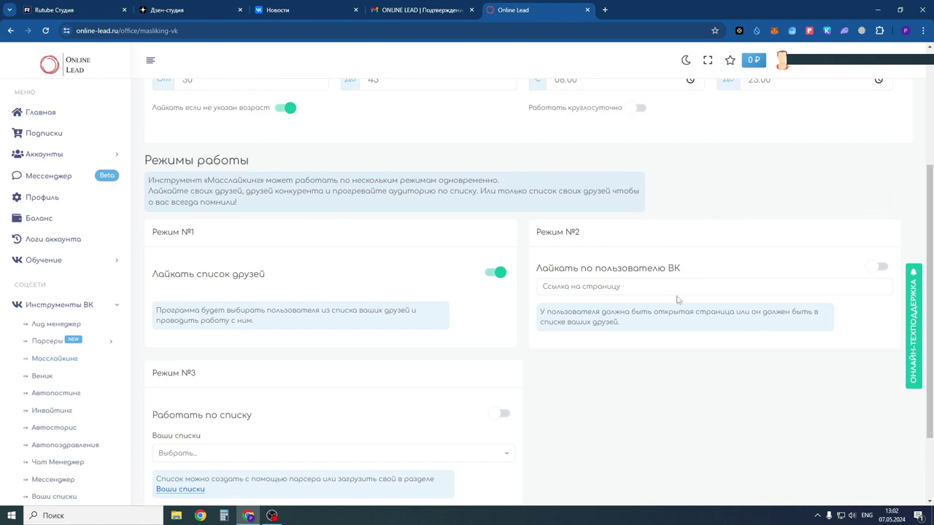
left_click(680, 287)
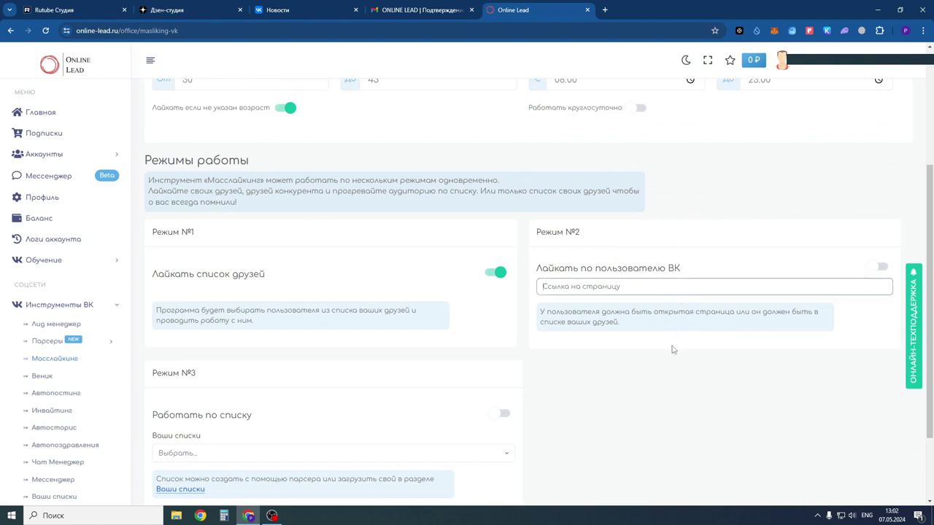
type("https://vk.com/o.khlapova80")
left_click(695, 394)
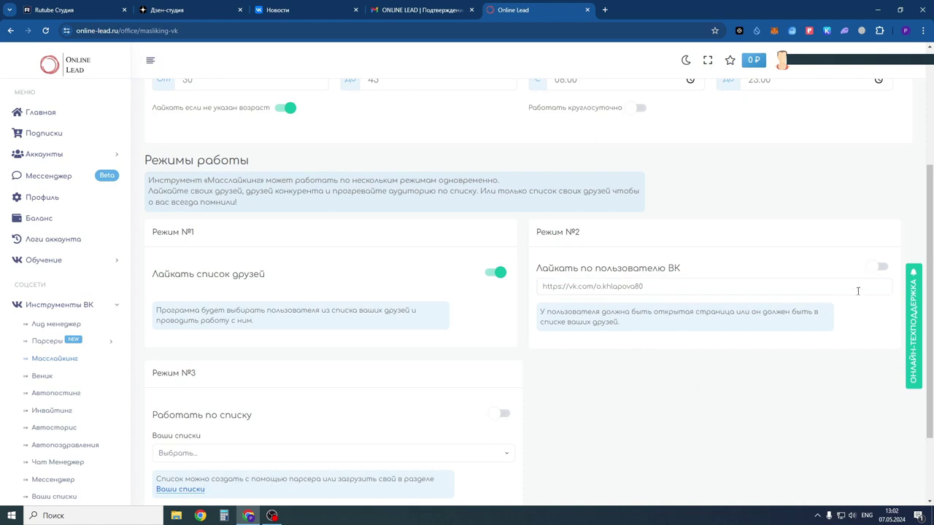
left_click(874, 270)
scroll(646, 394, "up", 3)
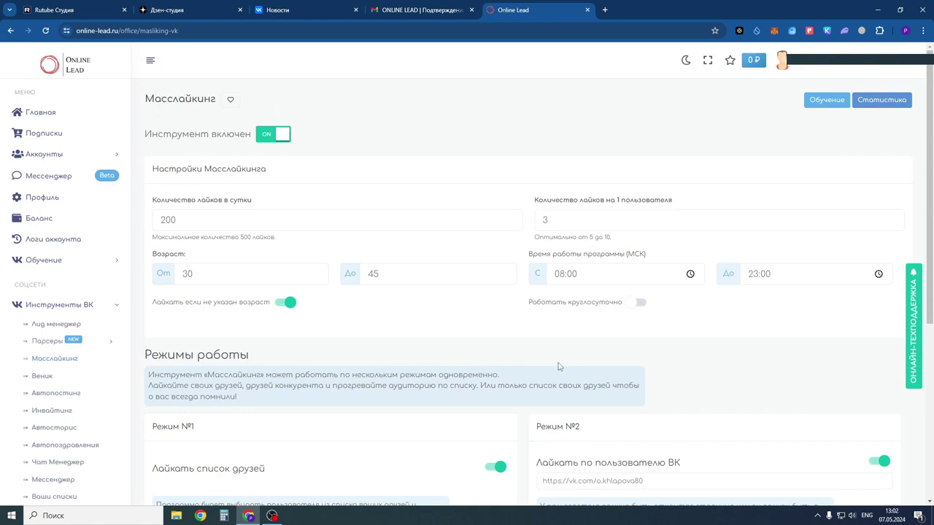
scroll(568, 358, "down", 1)
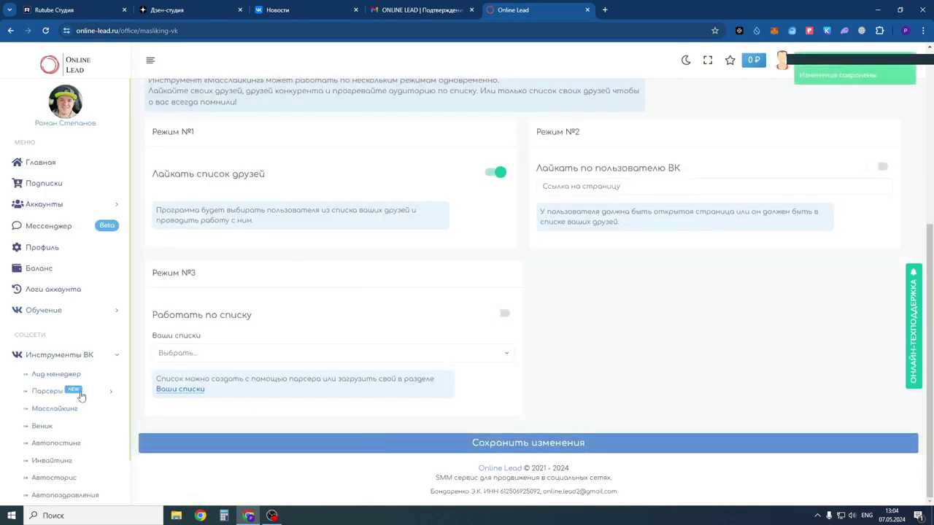
scroll(351, 361, "up", 5)
scroll(350, 362, "down", 3)
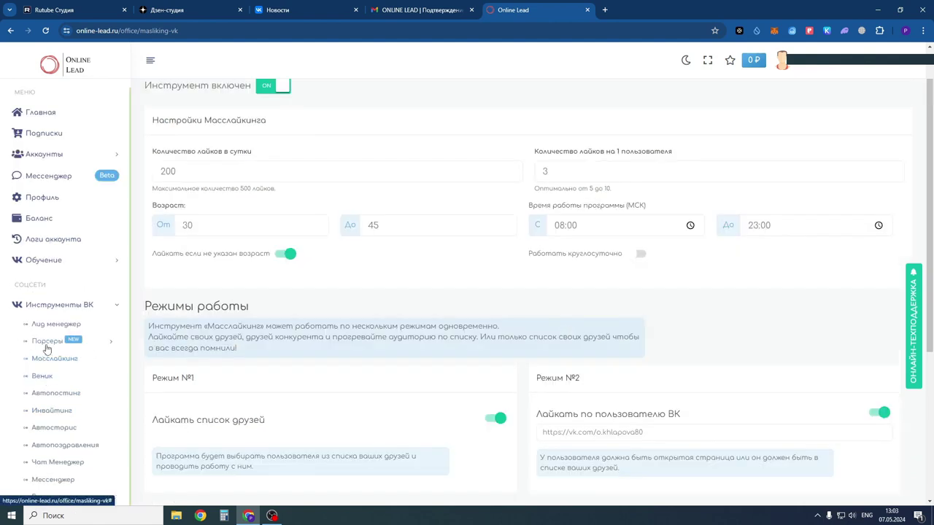
Expand Парсеры, view the Групп ВК parser page, then collapse Парсеры
left_click(46, 345)
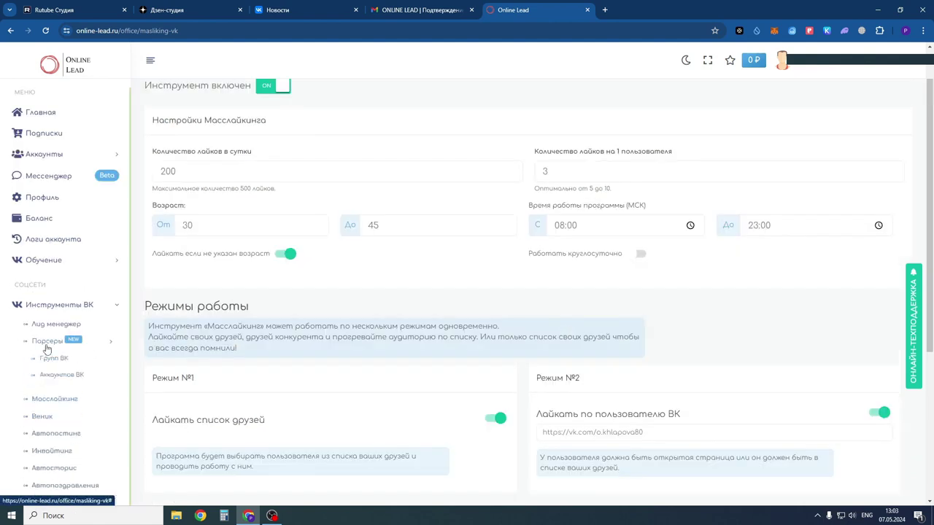
left_click(51, 357)
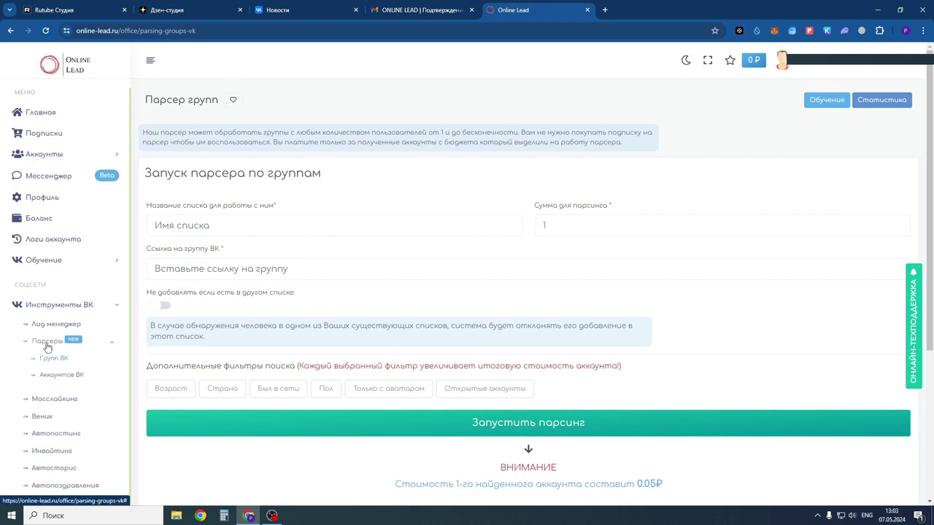
left_click(46, 342)
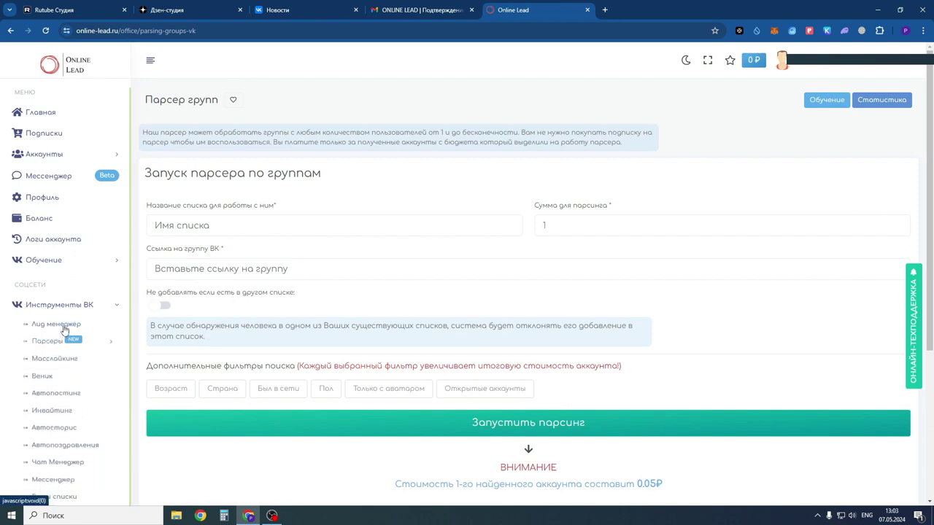
Look through Автопостинг, Инвайтинг and Автосторис, ending on Автопоздравления
left_click(60, 400)
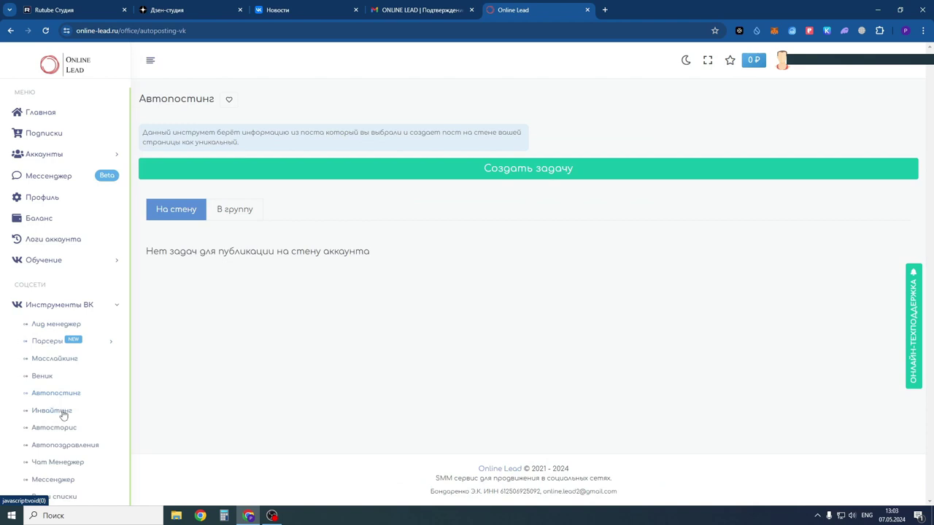
left_click(63, 413)
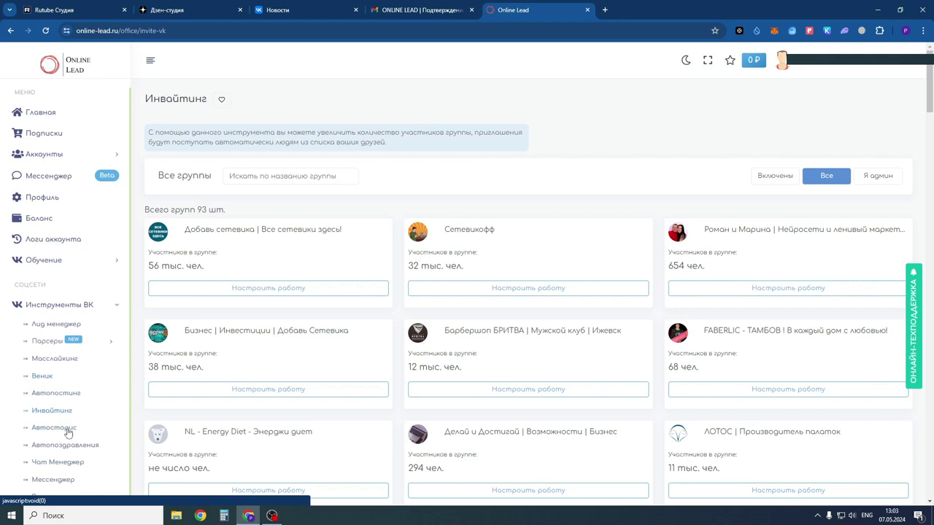
left_click(71, 431)
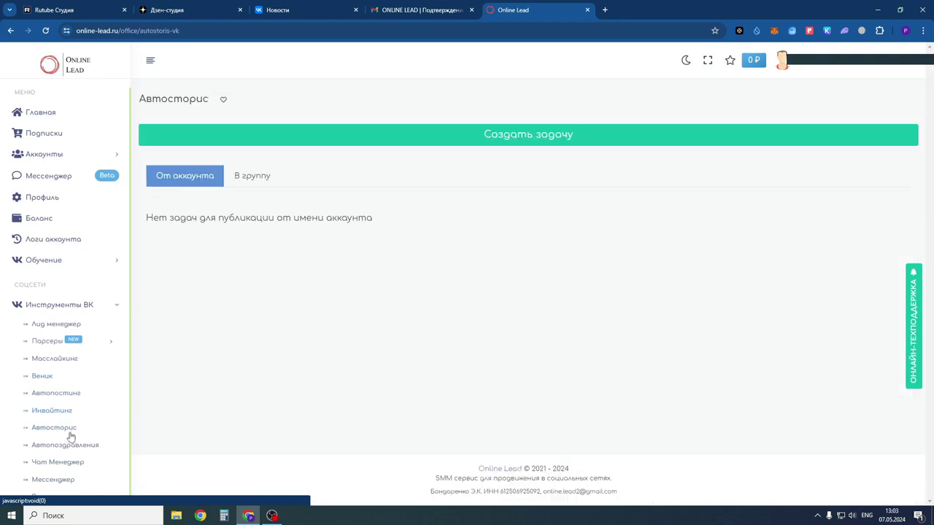
left_click(70, 447)
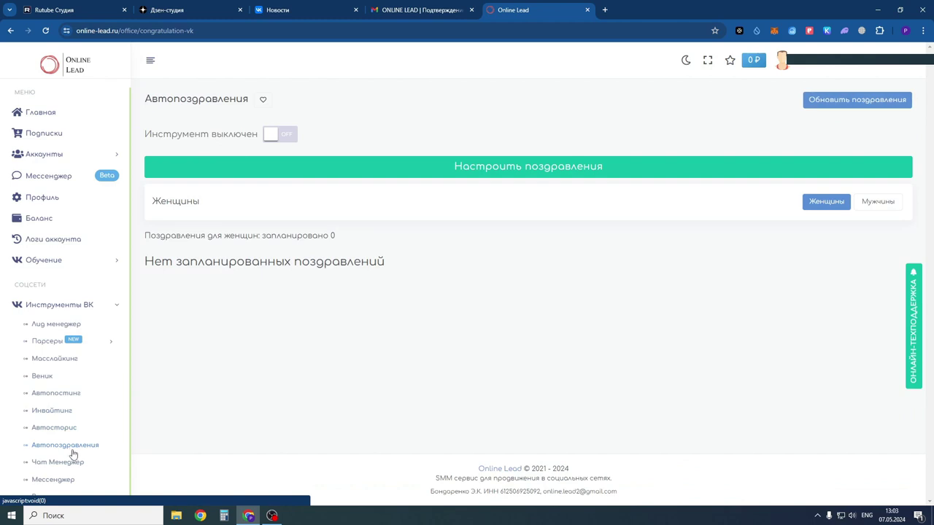
Toggle Автопоздравления, view and close Настроить поздравления, then collapse Инструменты ВК
left_click(285, 133)
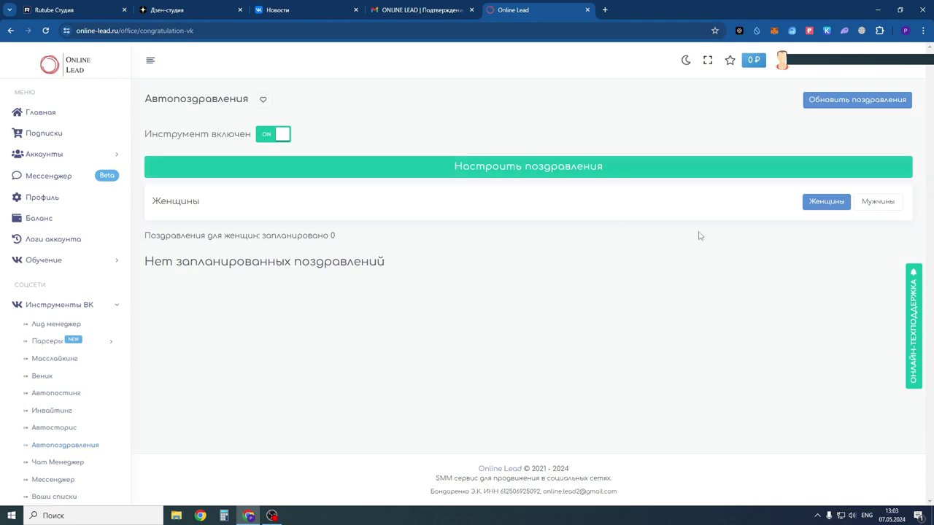
left_click(533, 169)
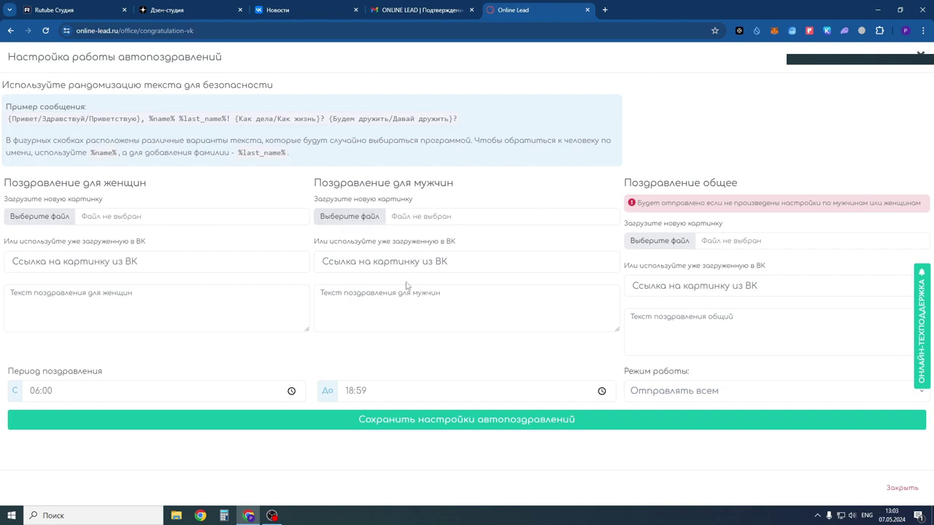
key("Escape")
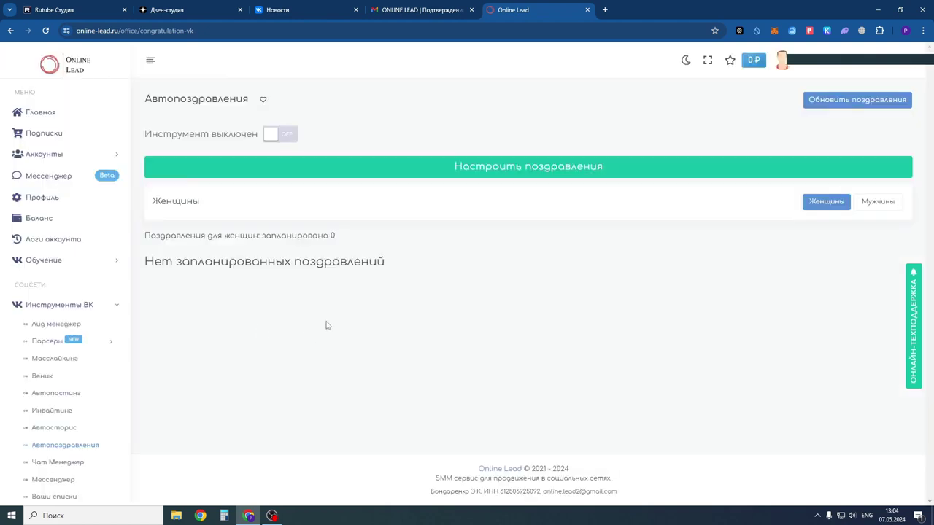
left_click(115, 359)
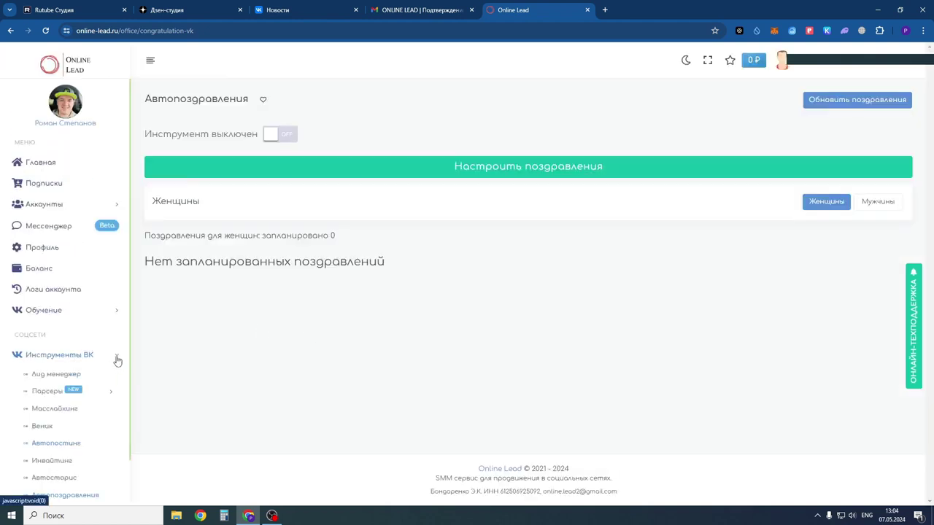